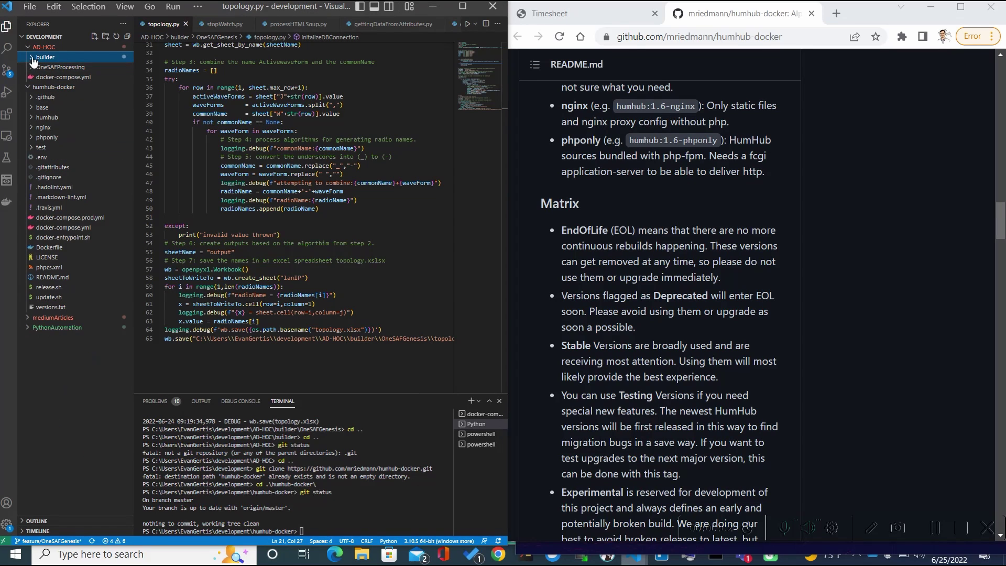
- Collapse the AD-HOC folder and focus the humhub-docker README at its Quickstart section
{"action": "left_click", "coordinate": [32, 47]}
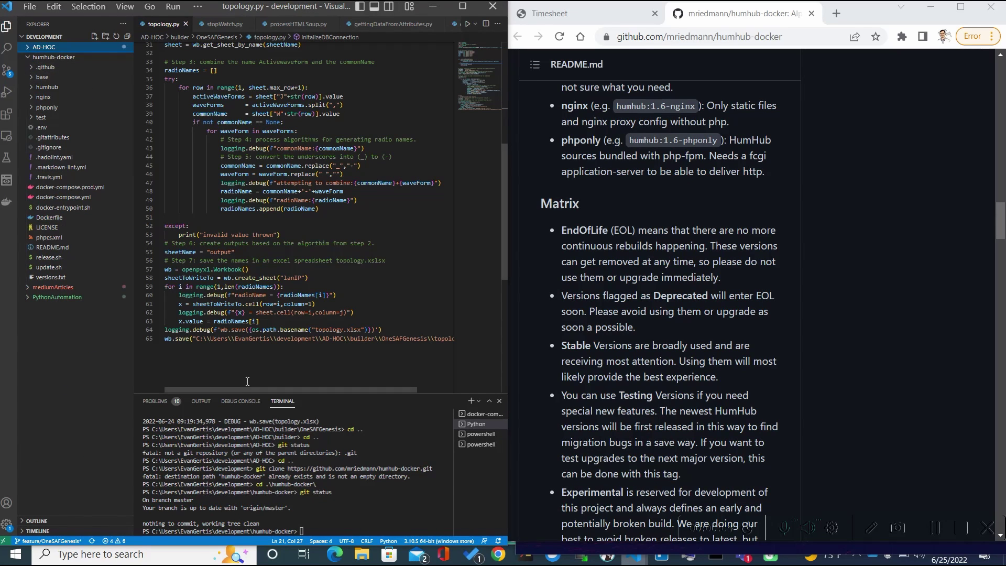
{"action": "left_click", "coordinate": [819, 316]}
{"action": "scroll", "coordinate": [818, 316], "scroll_direction": "up", "scroll_amount": 1}
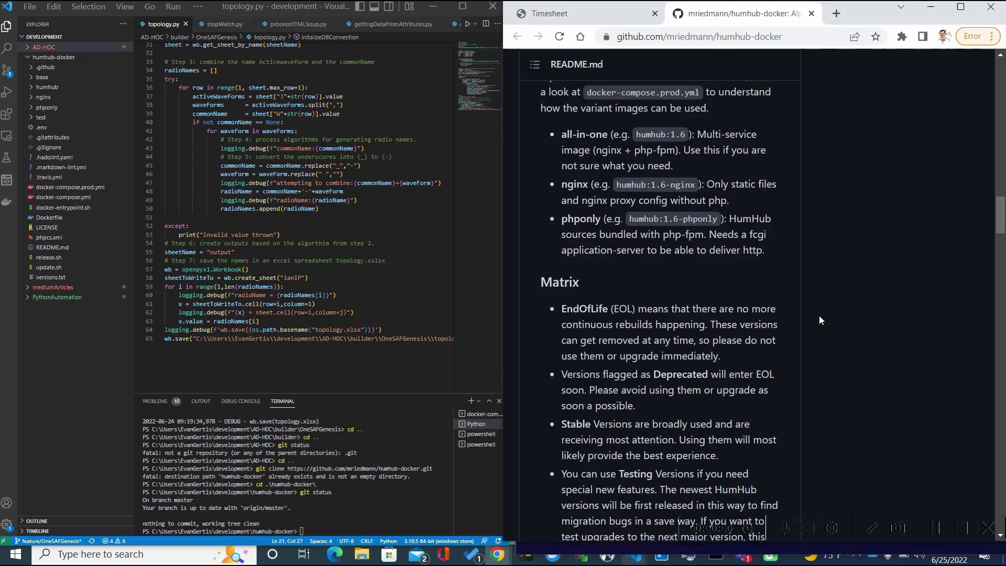
{"action": "scroll", "coordinate": [818, 320], "scroll_direction": "up", "scroll_amount": 1}
{"action": "scroll", "coordinate": [819, 319], "scroll_direction": "up", "scroll_amount": 2}
{"action": "scroll", "coordinate": [818, 320], "scroll_direction": "up", "scroll_amount": 2}
{"action": "scroll", "coordinate": [819, 321], "scroll_direction": "down", "scroll_amount": 3}
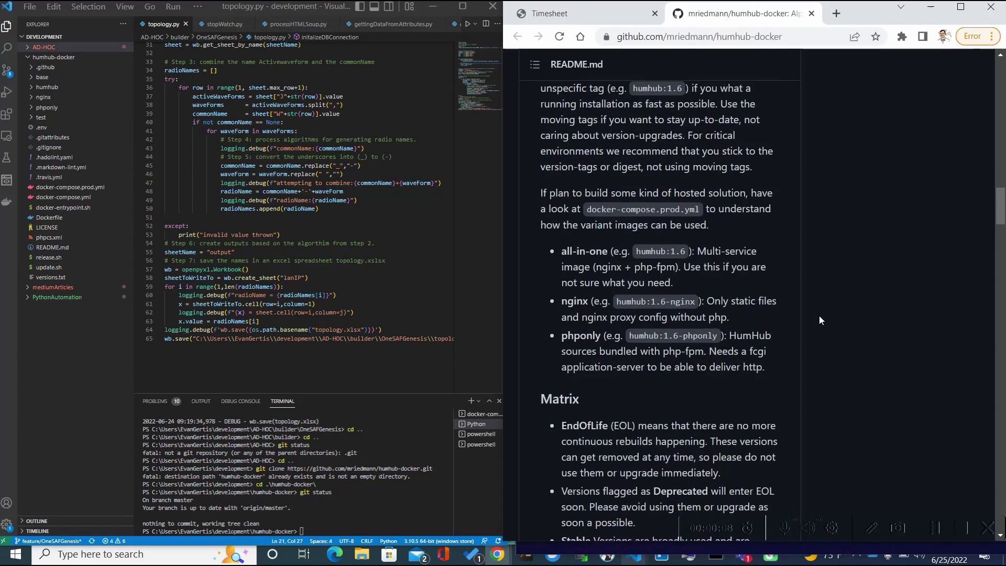
{"action": "scroll", "coordinate": [818, 320], "scroll_direction": "down", "scroll_amount": 4}
{"action": "scroll", "coordinate": [818, 319], "scroll_direction": "down", "scroll_amount": 3}
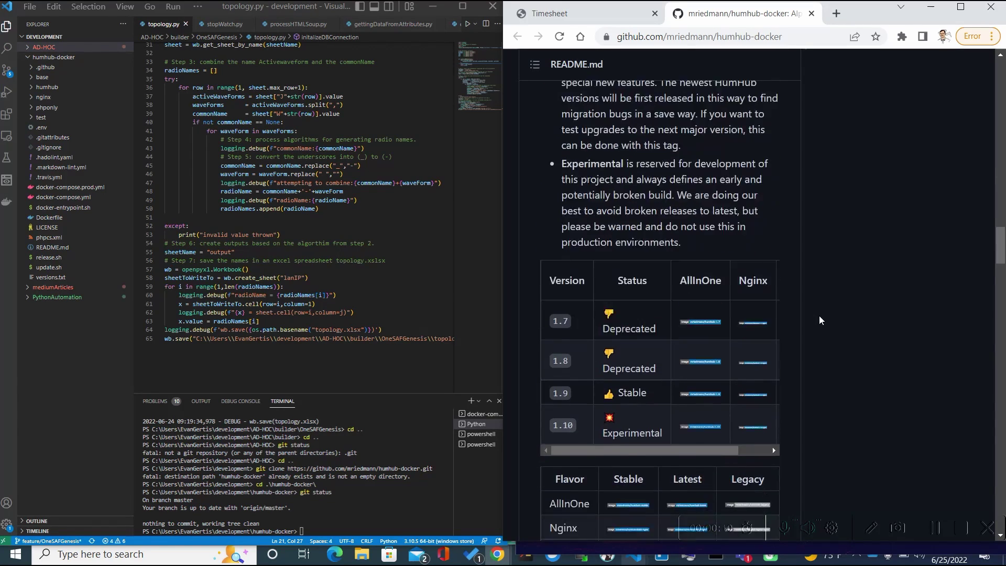
{"action": "scroll", "coordinate": [819, 320], "scroll_direction": "down", "scroll_amount": 2}
{"action": "scroll", "coordinate": [819, 320], "scroll_direction": "down", "scroll_amount": 2}
{"action": "scroll", "coordinate": [819, 320], "scroll_direction": "down", "scroll_amount": 2}
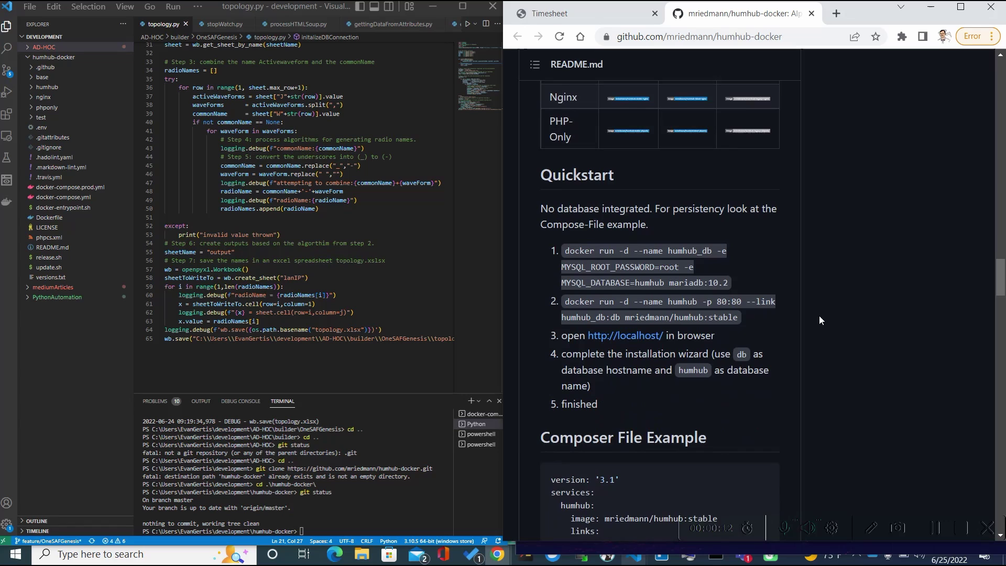
{"action": "scroll", "coordinate": [819, 320], "scroll_direction": "down", "scroll_amount": 1}
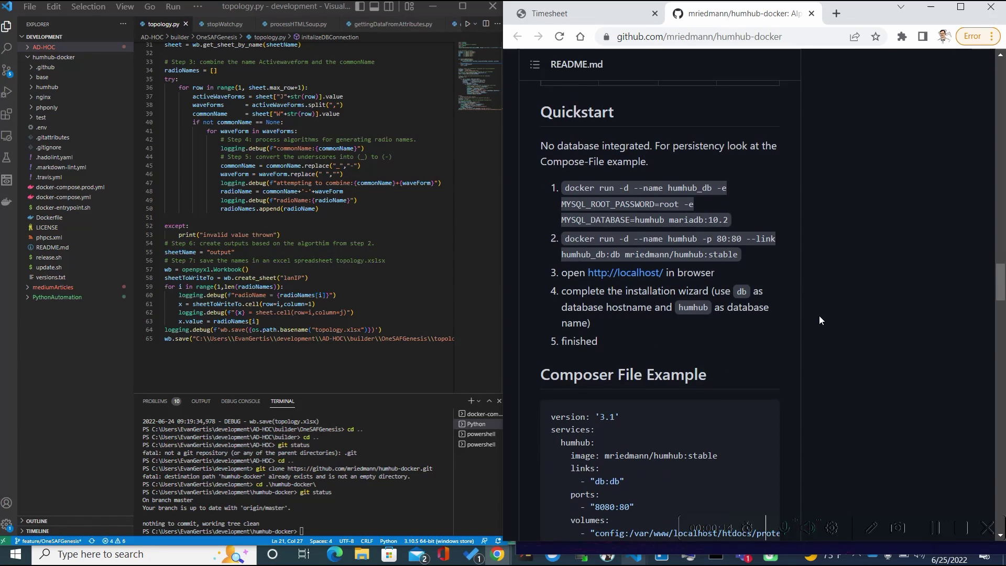
{"action": "scroll", "coordinate": [819, 320], "scroll_direction": "down", "scroll_amount": 1}
{"action": "scroll", "coordinate": [818, 320], "scroll_direction": "down", "scroll_amount": 3}
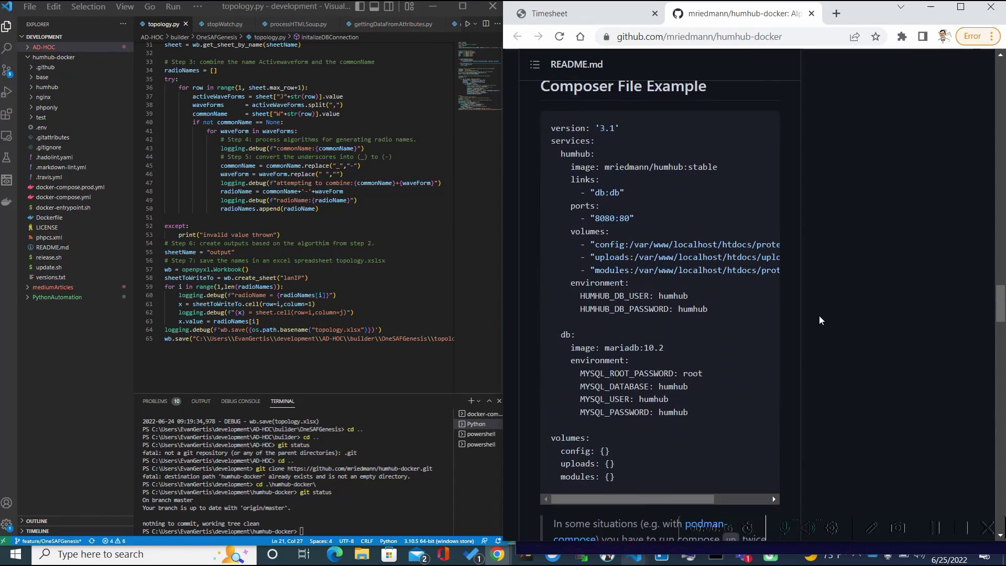
{"action": "scroll", "coordinate": [819, 320], "scroll_direction": "down", "scroll_amount": 3}
{"action": "scroll", "coordinate": [819, 319], "scroll_direction": "down", "scroll_amount": 3}
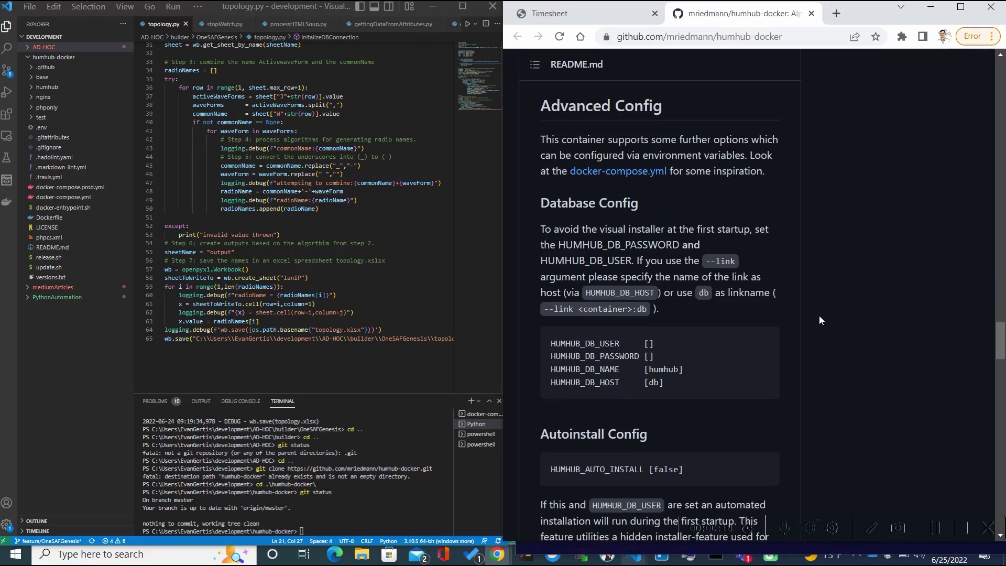
{"action": "scroll", "coordinate": [819, 320], "scroll_direction": "down", "scroll_amount": 2}
{"action": "scroll", "coordinate": [819, 320], "scroll_direction": "down", "scroll_amount": 3}
{"action": "scroll", "coordinate": [819, 319], "scroll_direction": "down", "scroll_amount": 1}
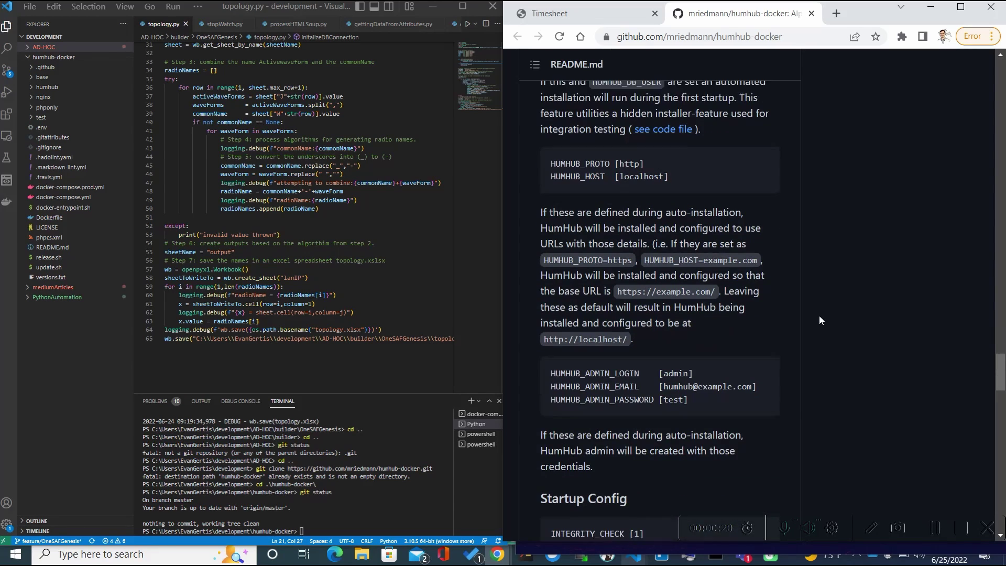
{"action": "scroll", "coordinate": [818, 317], "scroll_direction": "down", "scroll_amount": 1}
{"action": "scroll", "coordinate": [819, 317], "scroll_direction": "down", "scroll_amount": 2}
{"action": "scroll", "coordinate": [820, 317], "scroll_direction": "down", "scroll_amount": 3}
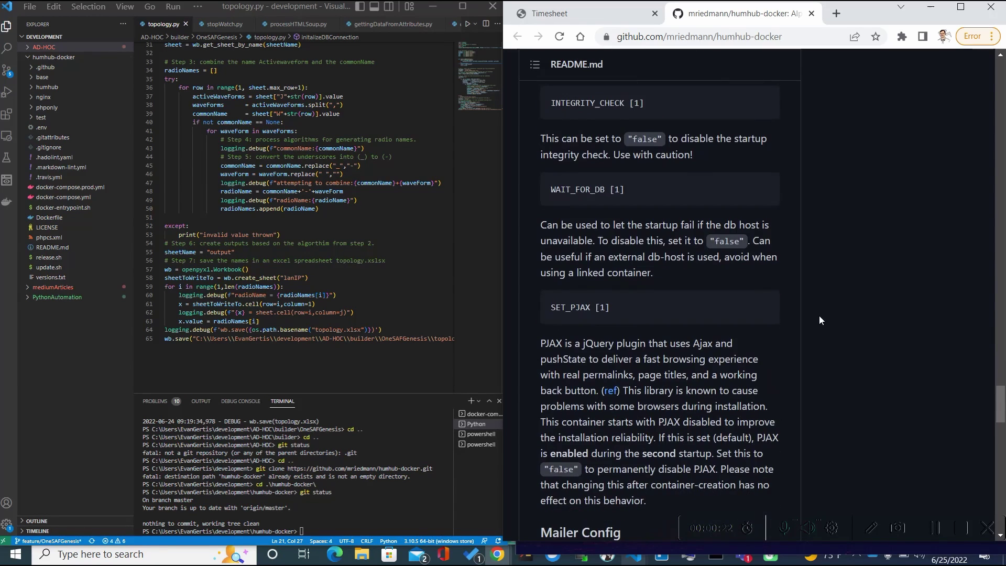
{"action": "scroll", "coordinate": [818, 320], "scroll_direction": "down", "scroll_amount": 2}
{"action": "scroll", "coordinate": [819, 320], "scroll_direction": "down", "scroll_amount": 2}
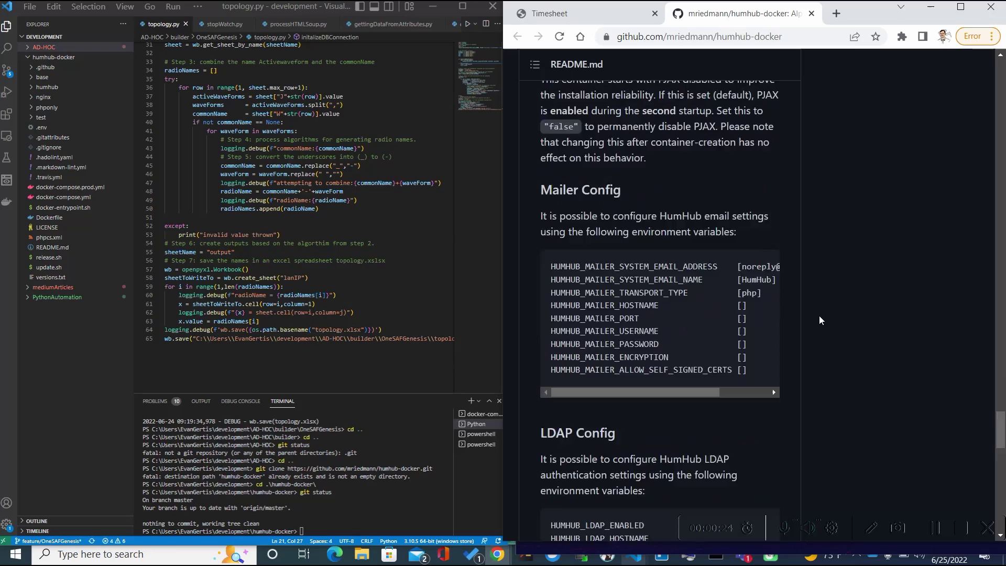
{"action": "scroll", "coordinate": [819, 320], "scroll_direction": "down", "scroll_amount": 4}
{"action": "scroll", "coordinate": [819, 319], "scroll_direction": "down", "scroll_amount": 3}
{"action": "scroll", "coordinate": [819, 321], "scroll_direction": "down", "scroll_amount": 3}
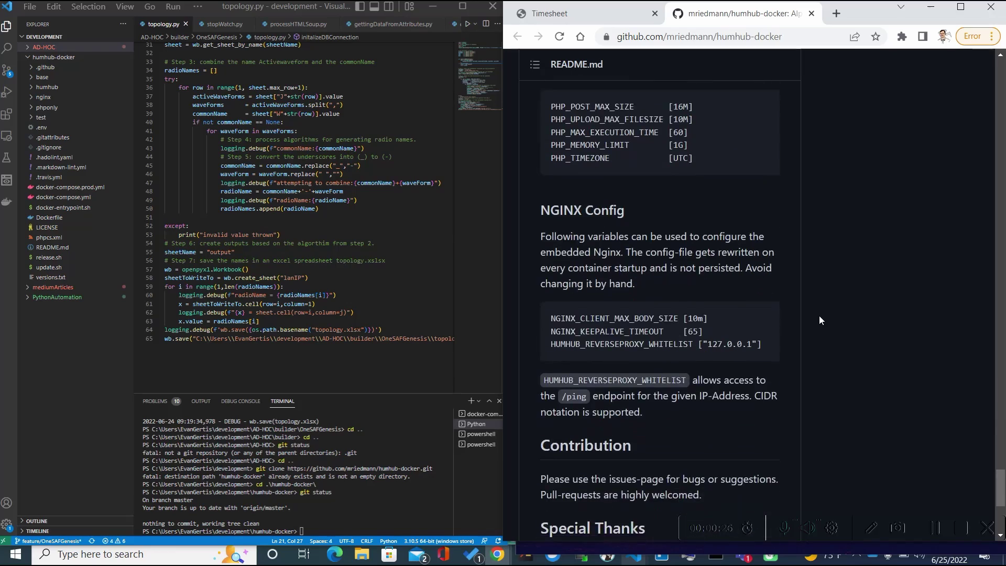
{"action": "scroll", "coordinate": [818, 320], "scroll_direction": "down", "scroll_amount": 3}
{"action": "scroll", "coordinate": [819, 320], "scroll_direction": "down", "scroll_amount": 1}
{"action": "scroll", "coordinate": [820, 320], "scroll_direction": "up", "scroll_amount": 10}
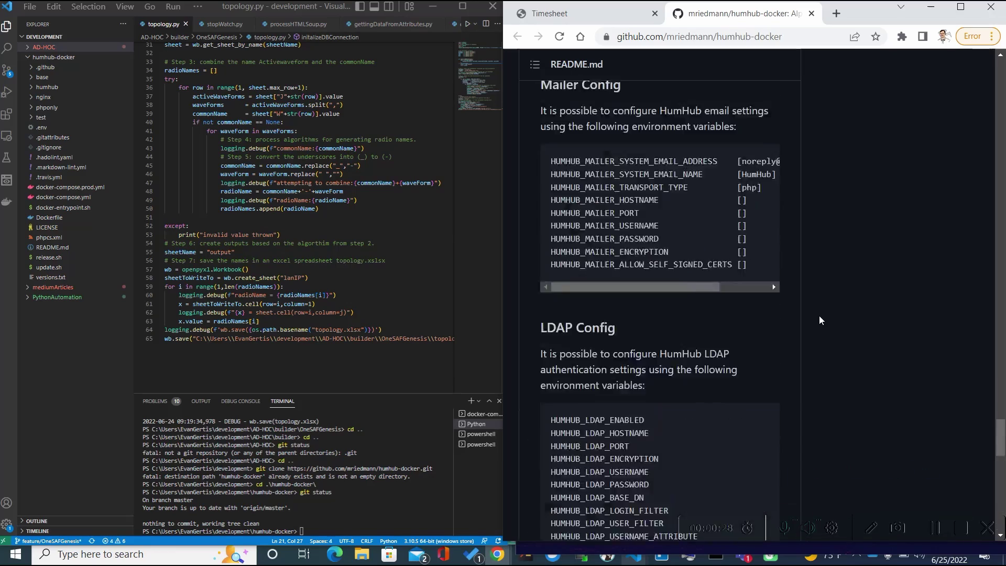
{"action": "scroll", "coordinate": [819, 320], "scroll_direction": "up", "scroll_amount": 5}
{"action": "scroll", "coordinate": [819, 320], "scroll_direction": "up", "scroll_amount": 5}
{"action": "scroll", "coordinate": [819, 320], "scroll_direction": "up", "scroll_amount": 5}
{"action": "scroll", "coordinate": [819, 319], "scroll_direction": "up", "scroll_amount": 3}
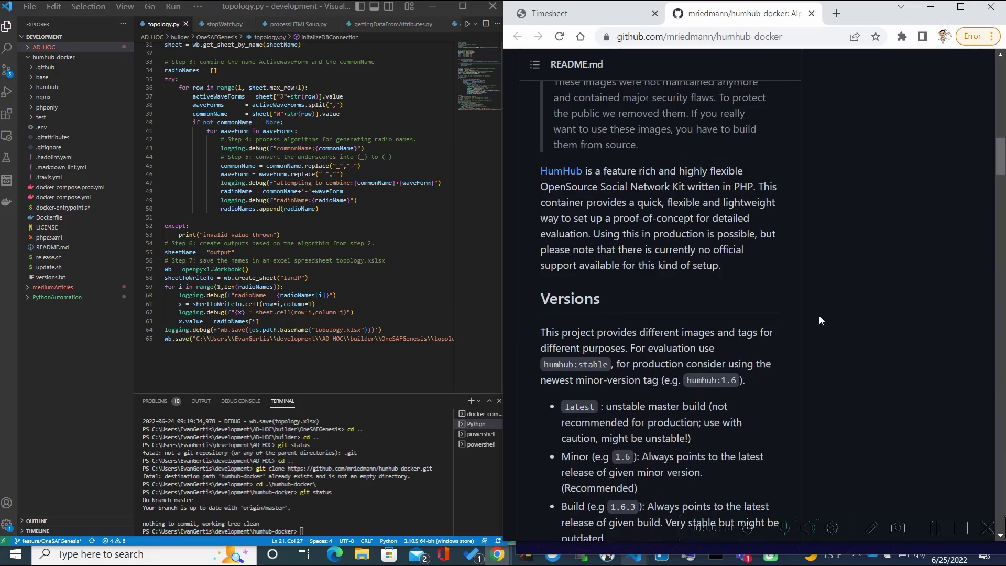
{"action": "scroll", "coordinate": [819, 318], "scroll_direction": "up", "scroll_amount": 5}
{"action": "scroll", "coordinate": [819, 317], "scroll_direction": "up", "scroll_amount": 3}
{"action": "scroll", "coordinate": [819, 318], "scroll_direction": "down", "scroll_amount": 10}
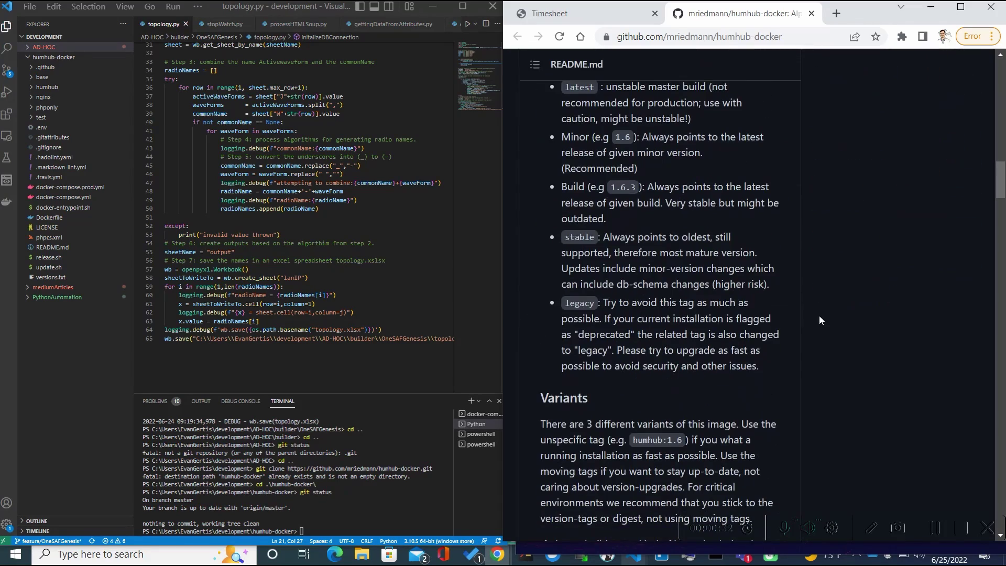
{"action": "scroll", "coordinate": [819, 320], "scroll_direction": "down", "scroll_amount": 4}
{"action": "scroll", "coordinate": [818, 319], "scroll_direction": "down", "scroll_amount": 4}
{"action": "scroll", "coordinate": [819, 319], "scroll_direction": "down", "scroll_amount": 3}
{"action": "scroll", "coordinate": [820, 320], "scroll_direction": "down", "scroll_amount": 3}
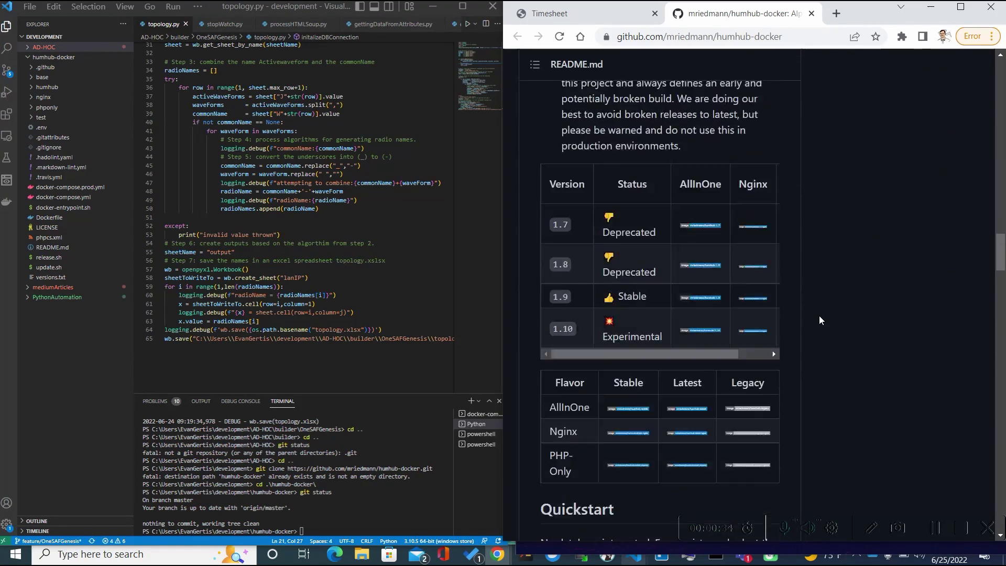
{"action": "scroll", "coordinate": [819, 316], "scroll_direction": "down", "scroll_amount": 2}
{"action": "scroll", "coordinate": [819, 315], "scroll_direction": "down", "scroll_amount": 2}
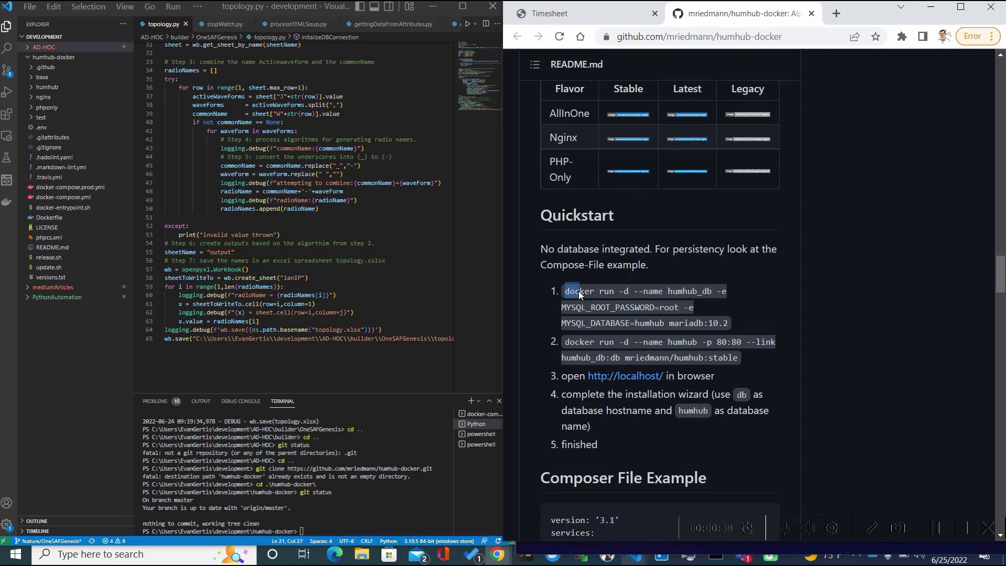
- Run the README's first docker run command for the humhub_db MariaDB 10.2 container in the terminal
{"action": "mouse_move", "coordinate": [579, 291]}
{"action": "left_mouse_down"}
{"action": "mouse_move", "coordinate": [678, 298]}
{"action": "mouse_move", "coordinate": [738, 329]}
{"action": "left_mouse_up"}
{"action": "key", "text": "ctrl+c"}
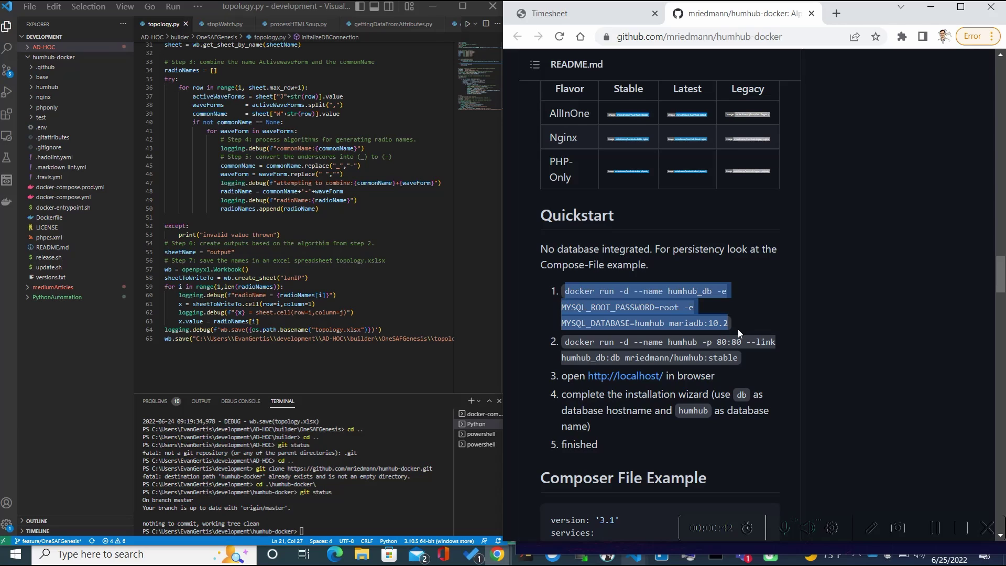
{"action": "left_click", "coordinate": [450, 527]}
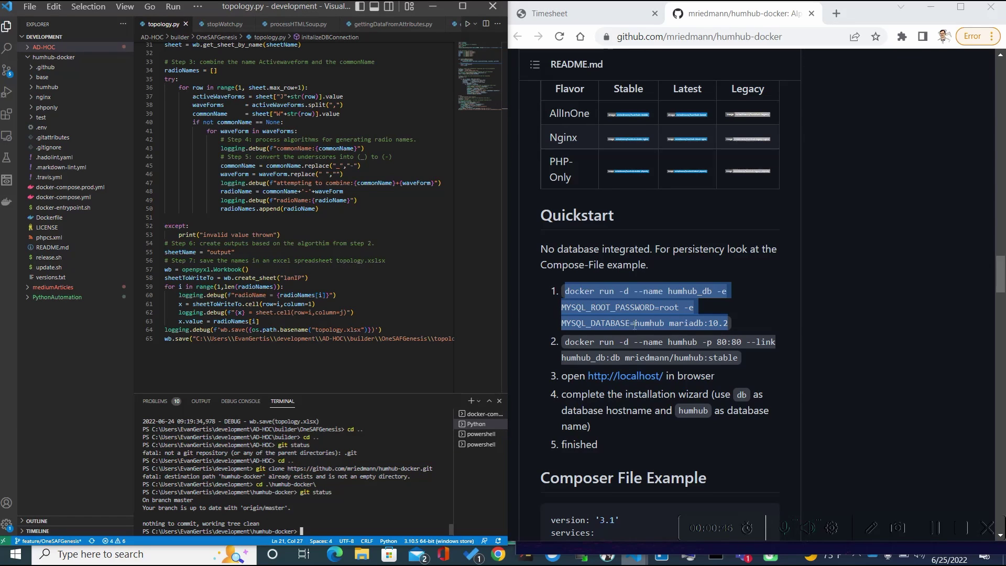
{"action": "key", "text": "ctrl+v"}
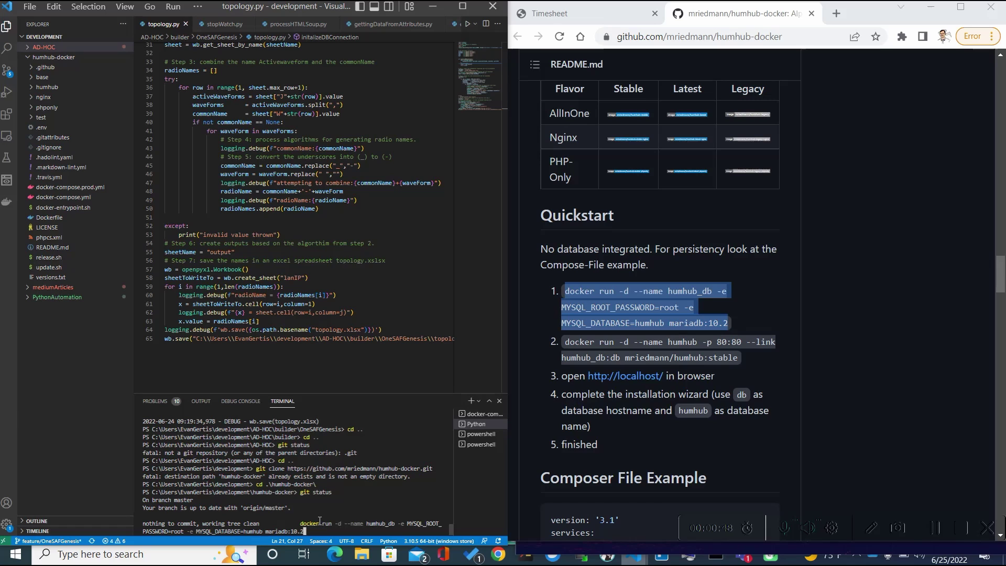
{"action": "key", "text": "Up"}
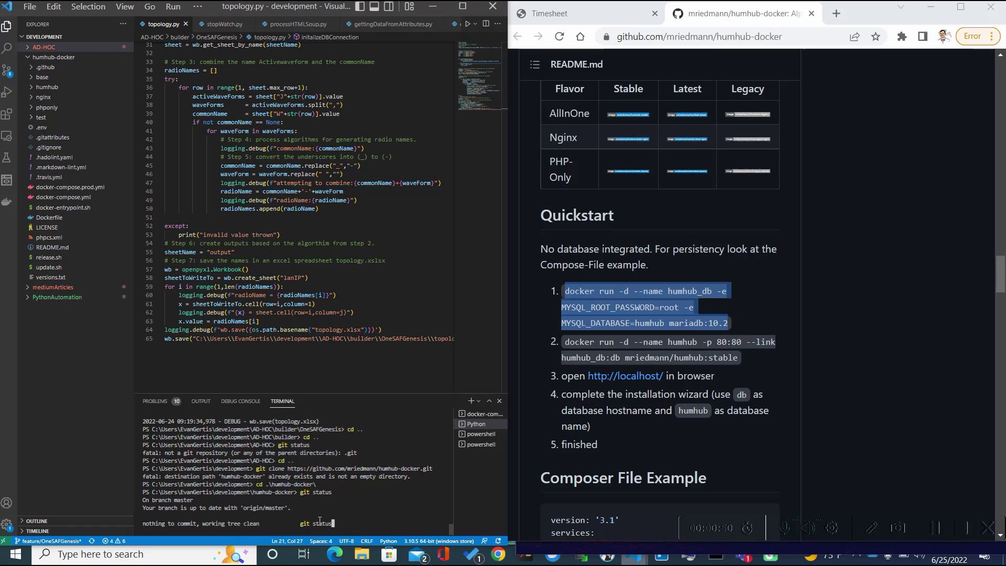
{"action": "key", "text": "ctrl+c"}
{"action": "key", "text": "Up"}
{"action": "key", "text": "BackSpace"}
{"action": "key", "text": "BackSpace"}
{"action": "key", "text": "BackSpace"}
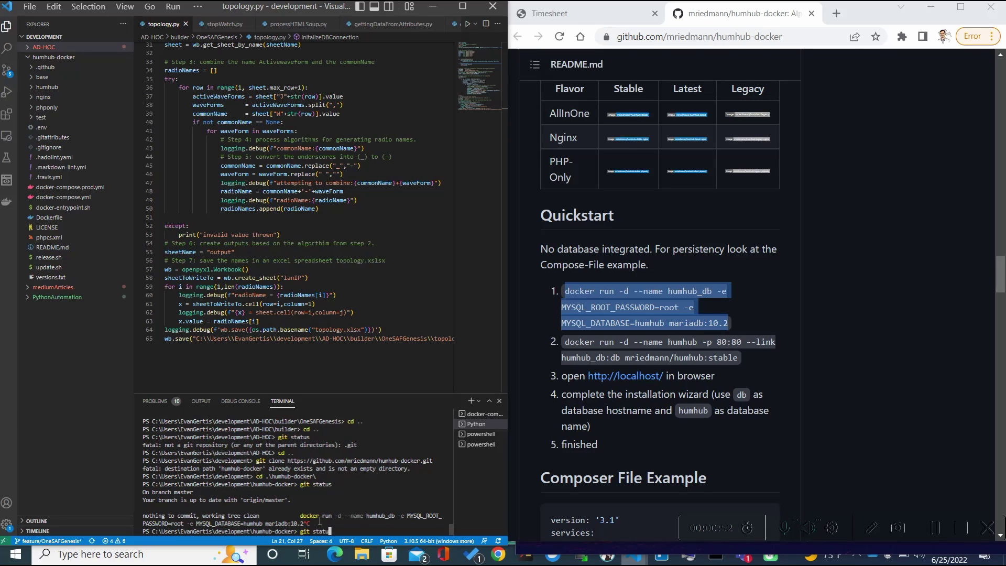
{"action": "key", "text": "BackSpace"}
{"action": "key", "text": "BackSpace"}
{"action": "key", "text": "BackSpace"}
{"action": "key", "text": "BackSpace"}
{"action": "key", "text": "BackSpace"}
{"action": "key", "text": "BackSpace"}
{"action": "key", "text": "ctrl+v"}
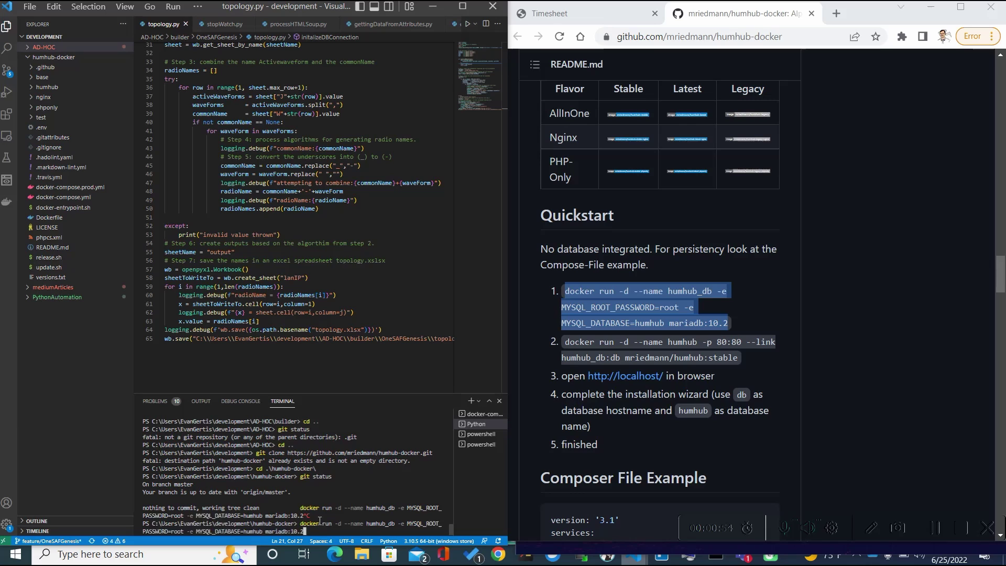
{"action": "key", "text": "Return"}
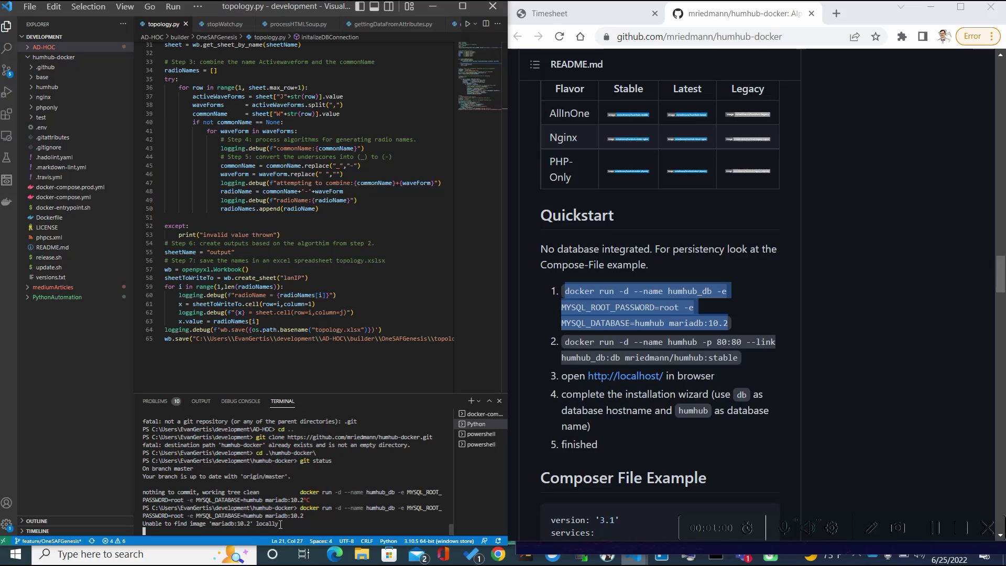
- Review the docker pull progress output as the mariadb image downloads
{"action": "left_click_drag", "start_coordinate": [281, 524], "coordinate": [321, 478]}
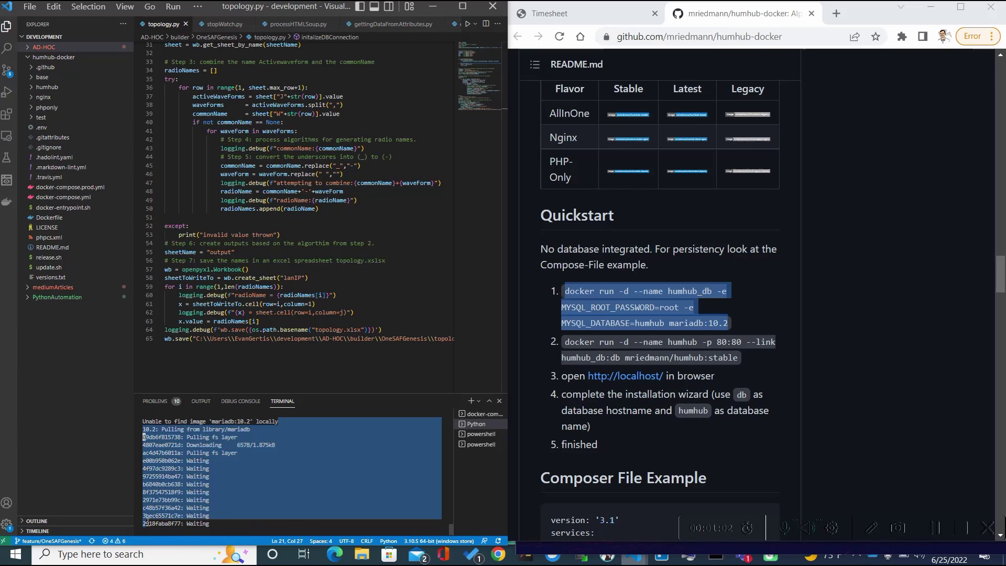
{"action": "left_click", "coordinate": [321, 478]}
{"action": "scroll", "coordinate": [321, 478], "scroll_direction": "up", "scroll_amount": 2}
{"action": "scroll", "coordinate": [320, 478], "scroll_direction": "up", "scroll_amount": 1}
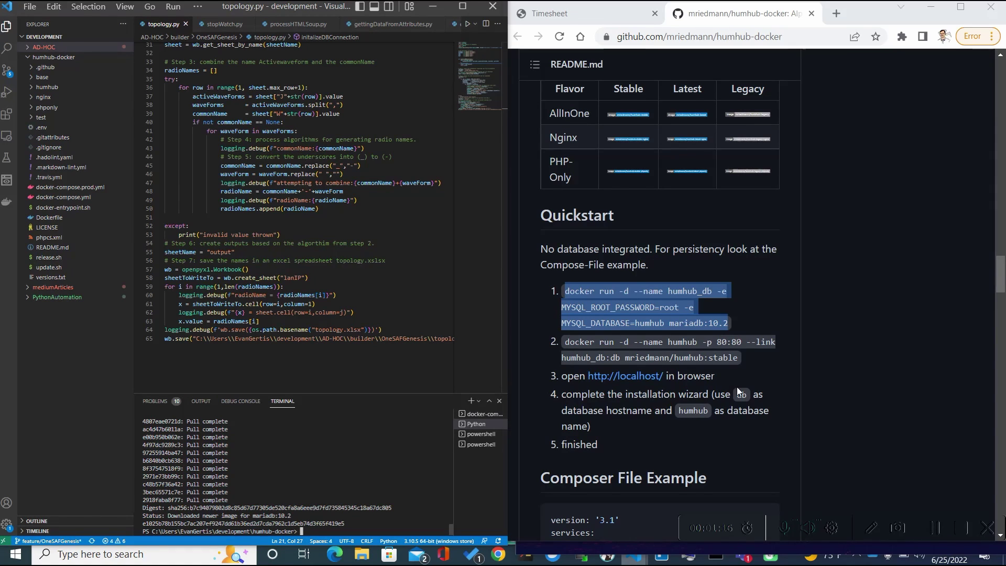
- Run the README's second docker run command in the terminal to start the humhub:stable container linked to the database
{"action": "left_click", "coordinate": [566, 342]}
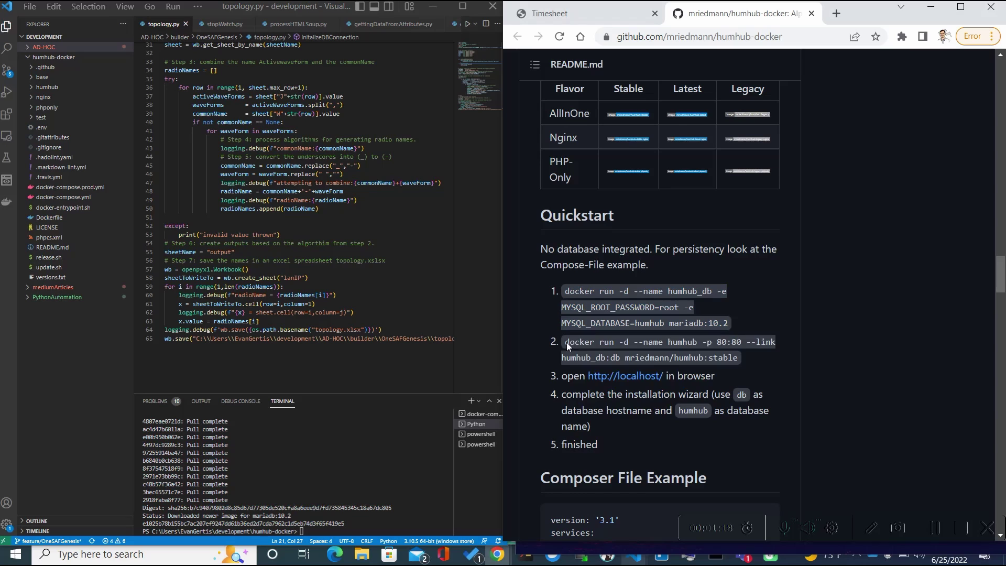
{"action": "left_click_drag", "start_coordinate": [566, 342], "coordinate": [753, 355]}
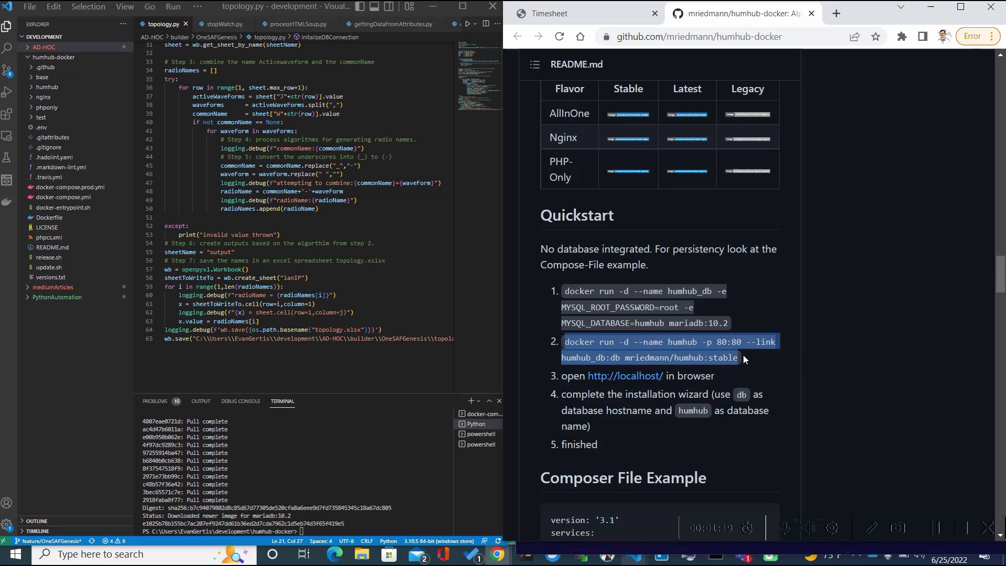
{"action": "left_click", "coordinate": [397, 517]}
{"action": "key", "text": "ctrl+v"}
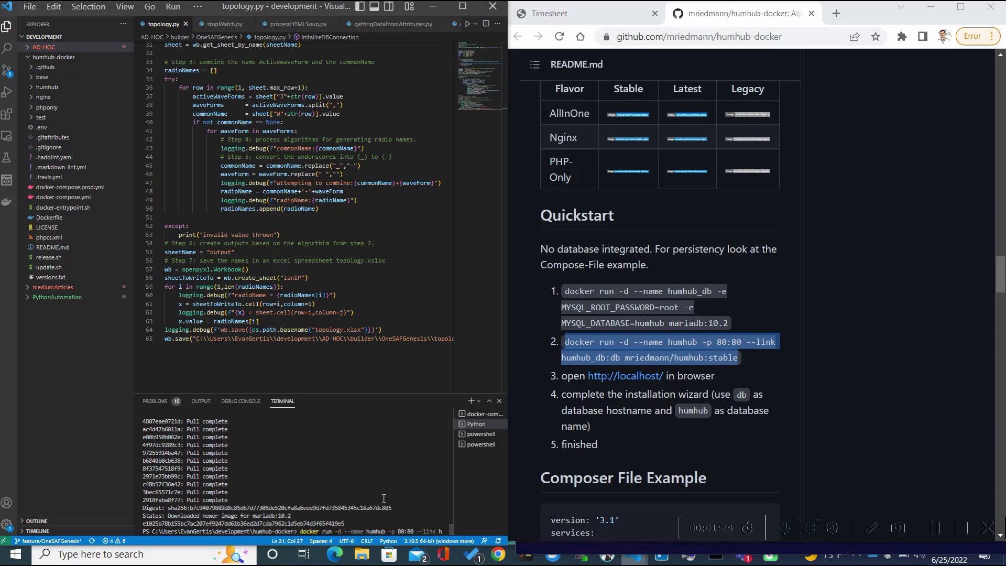
{"action": "key", "text": "Return"}
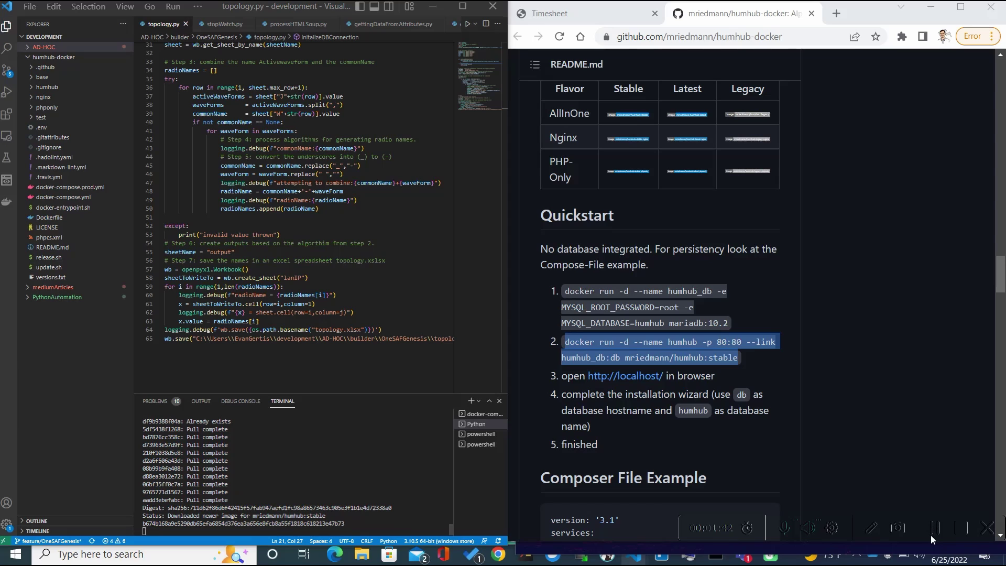
{"action": "left_click", "coordinate": [907, 345]}
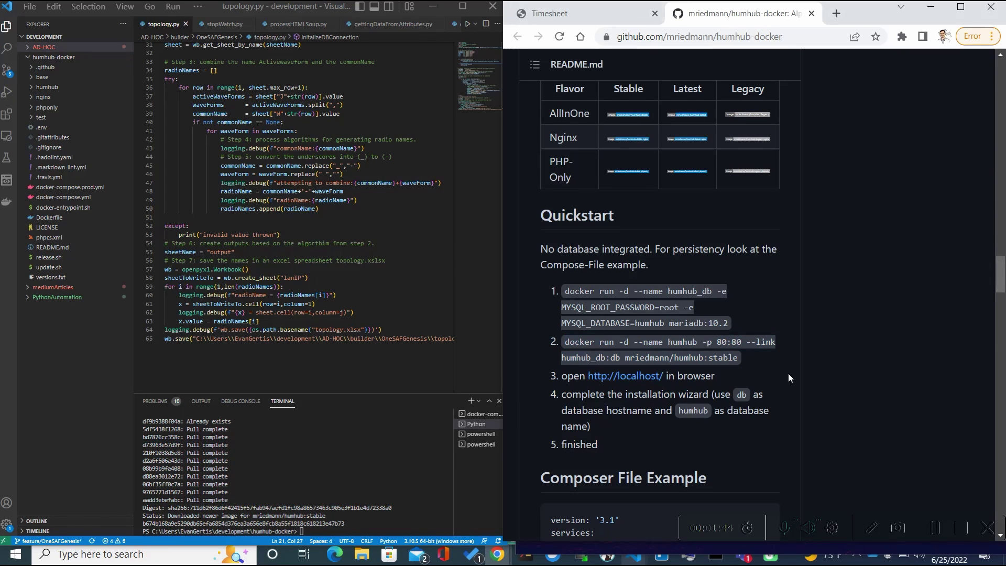
{"action": "scroll", "coordinate": [907, 347], "scroll_direction": "down", "scroll_amount": 1}
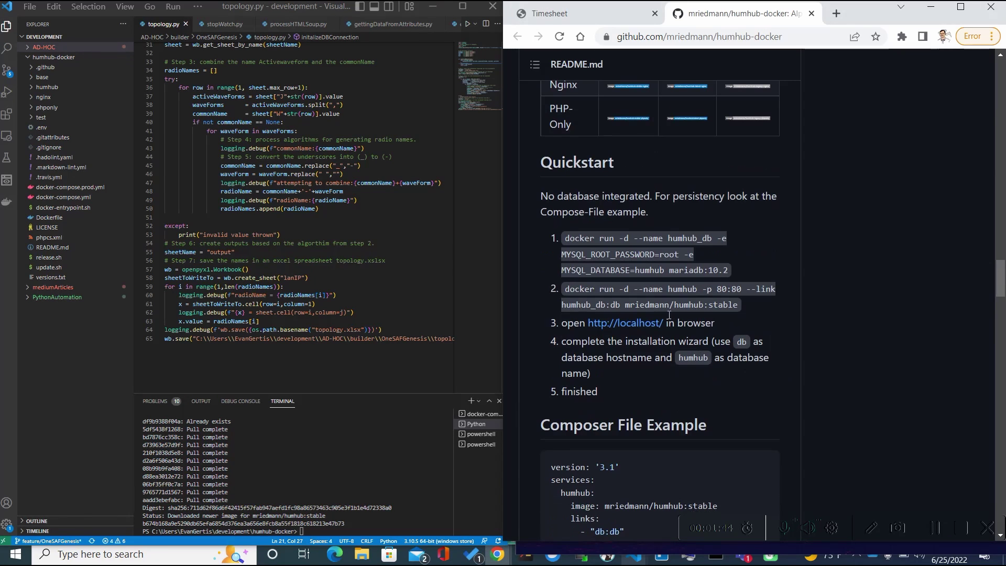
- Launch the localhost HumHub installer and continue past prerequisites to Database Configuration
{"action": "left_click", "coordinate": [630, 322]}
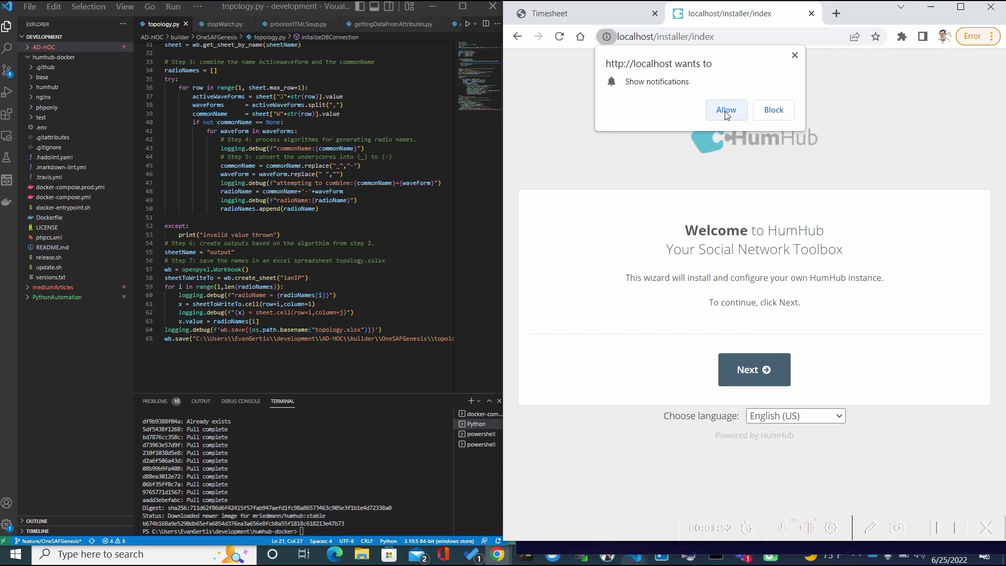
{"action": "left_click", "coordinate": [793, 55]}
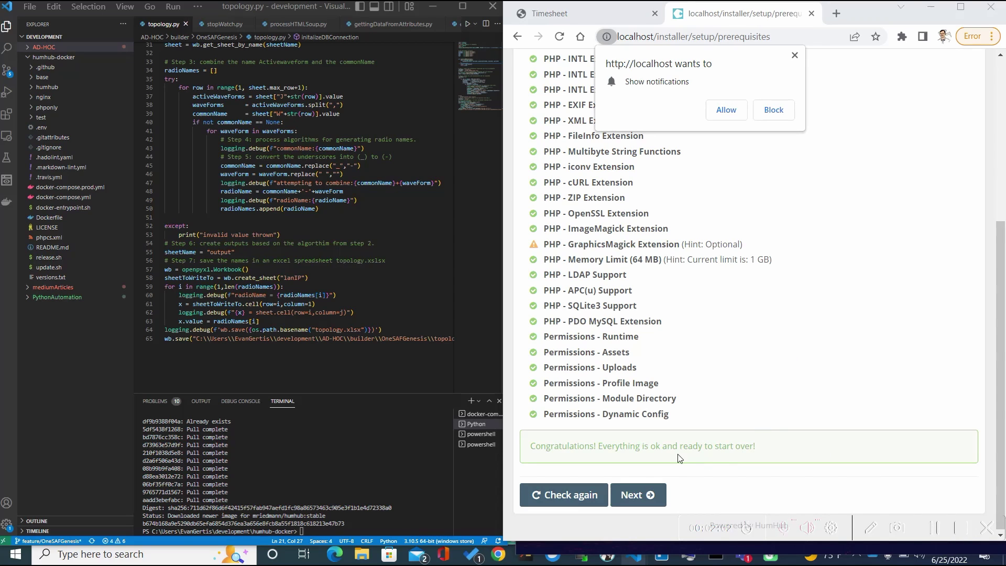
{"action": "left_click", "coordinate": [654, 496]}
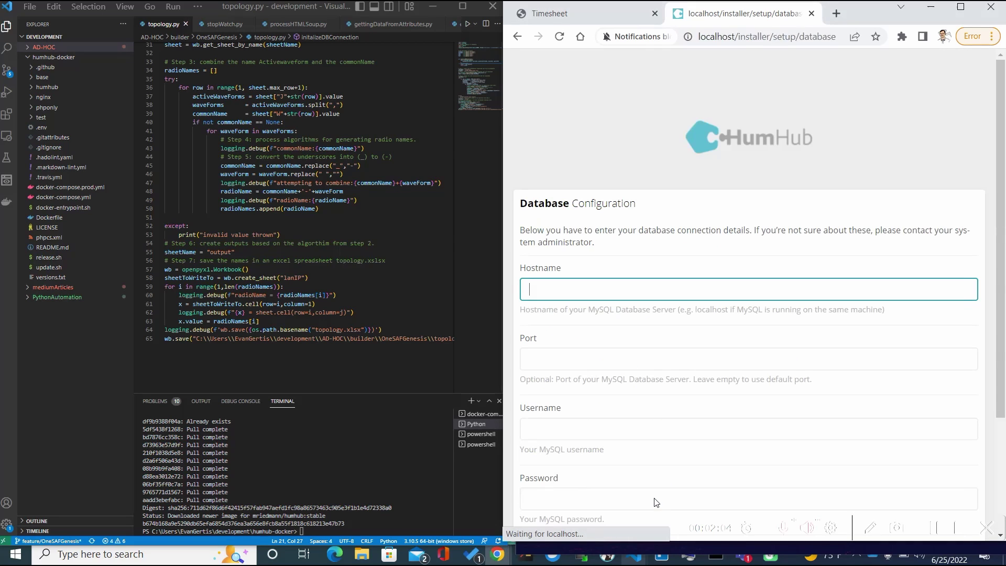
{"action": "scroll", "coordinate": [654, 501], "scroll_direction": "down", "scroll_amount": 1}
{"action": "scroll", "coordinate": [654, 502], "scroll_direction": "down", "scroll_amount": 2}
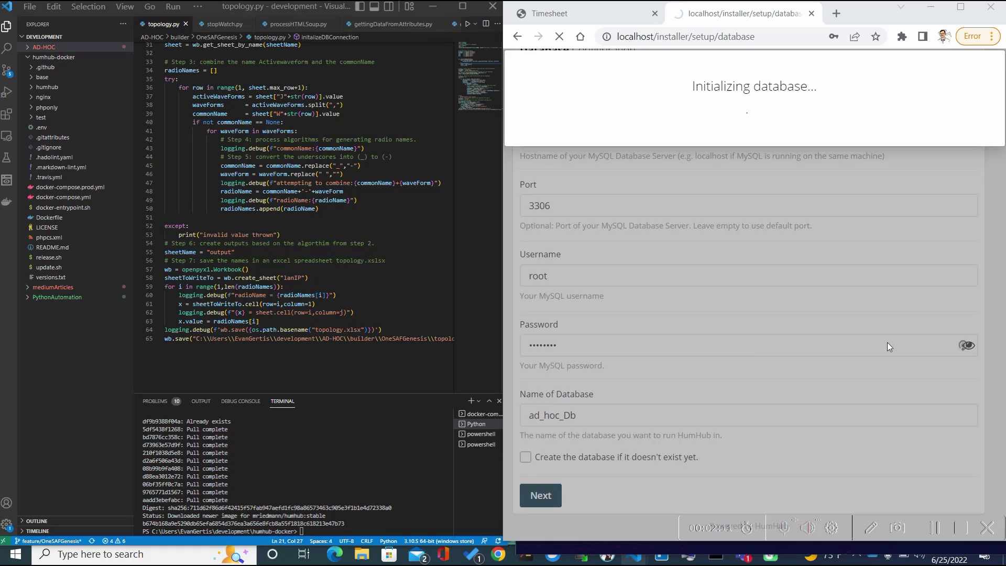
{"action": "scroll", "coordinate": [888, 346], "scroll_direction": "down", "scroll_amount": 3}
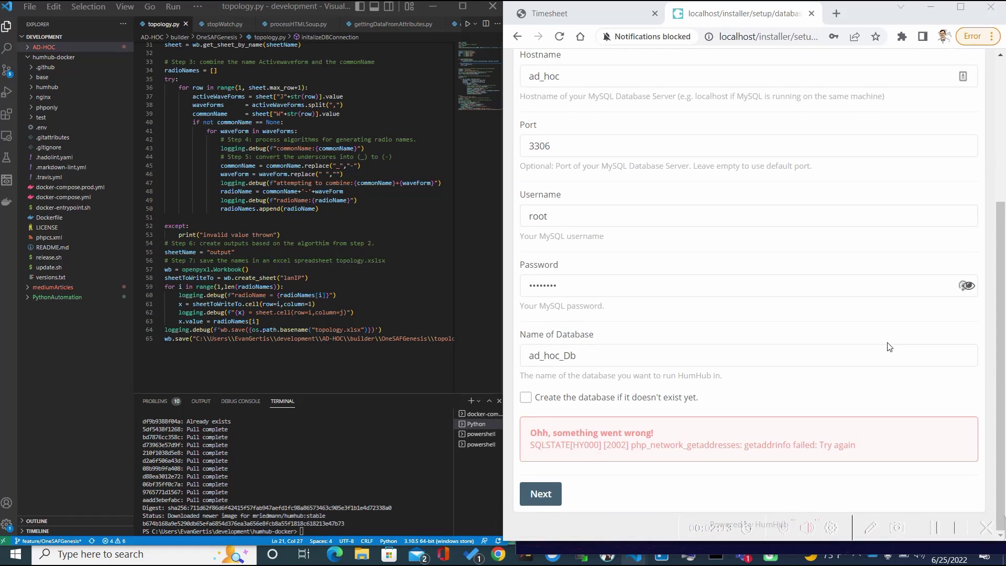
- Submit the database form with host ad_hoc, user root, database humhub and create-if-missing ticked
{"action": "left_click", "coordinate": [526, 398]}
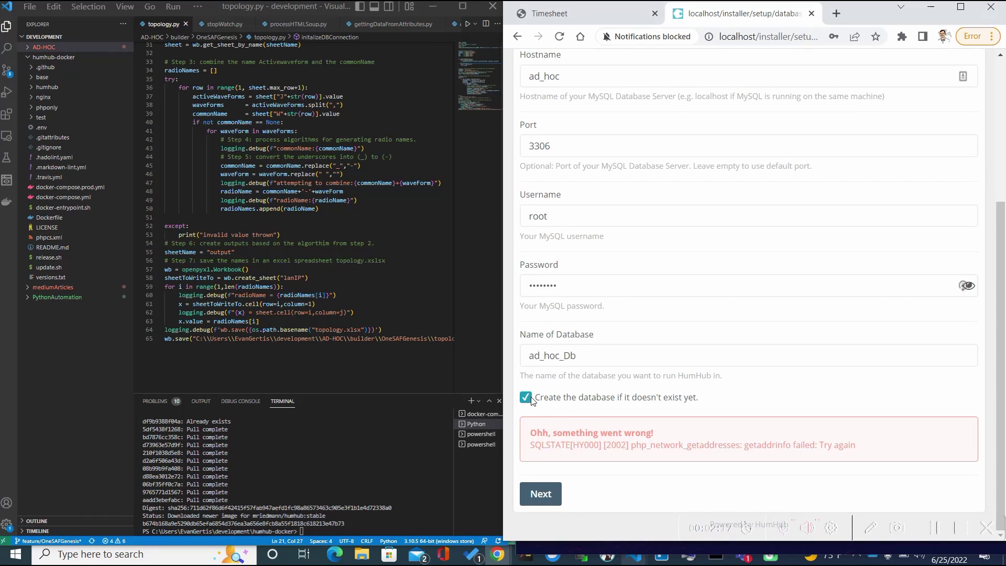
{"action": "left_click", "coordinate": [544, 495]}
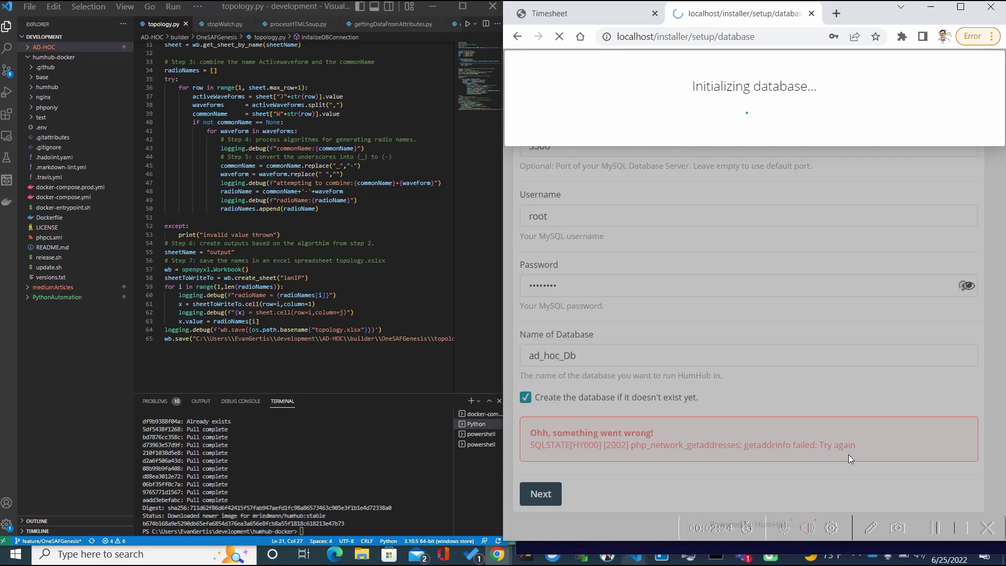
{"action": "scroll", "coordinate": [848, 454], "scroll_direction": "down", "scroll_amount": 3}
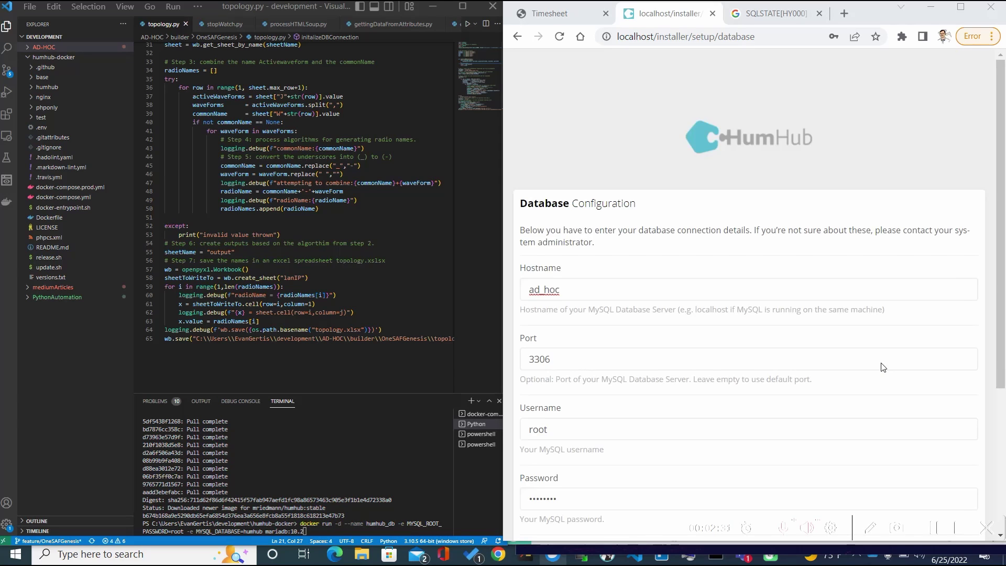
{"action": "left_click", "coordinate": [882, 361]}
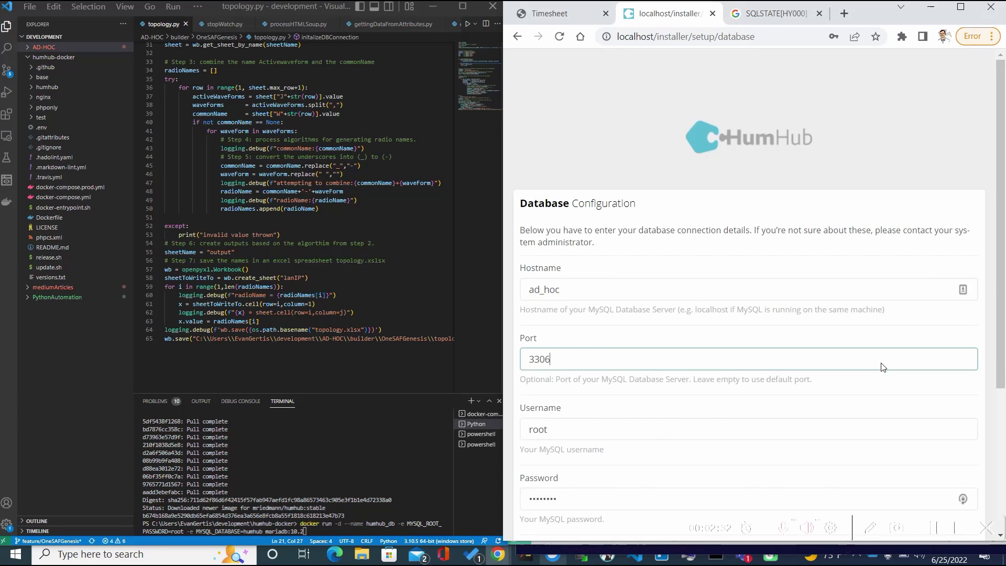
{"action": "scroll", "coordinate": [882, 367], "scroll_direction": "down", "scroll_amount": 3}
{"action": "left_click", "coordinate": [723, 355]}
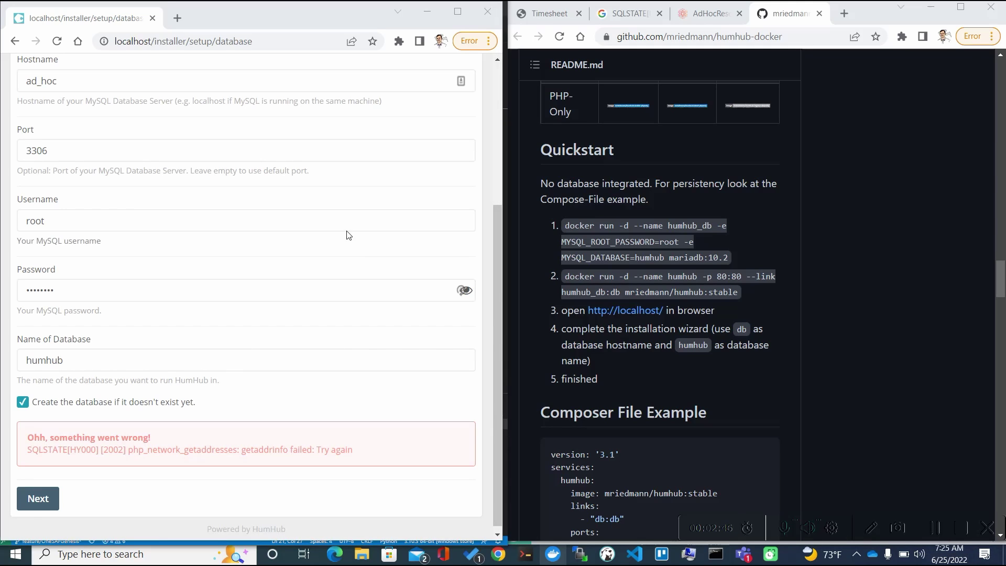
- Change the password and hostname to humhub_db and resubmit to initialize the database
{"action": "left_click", "coordinate": [321, 289]}
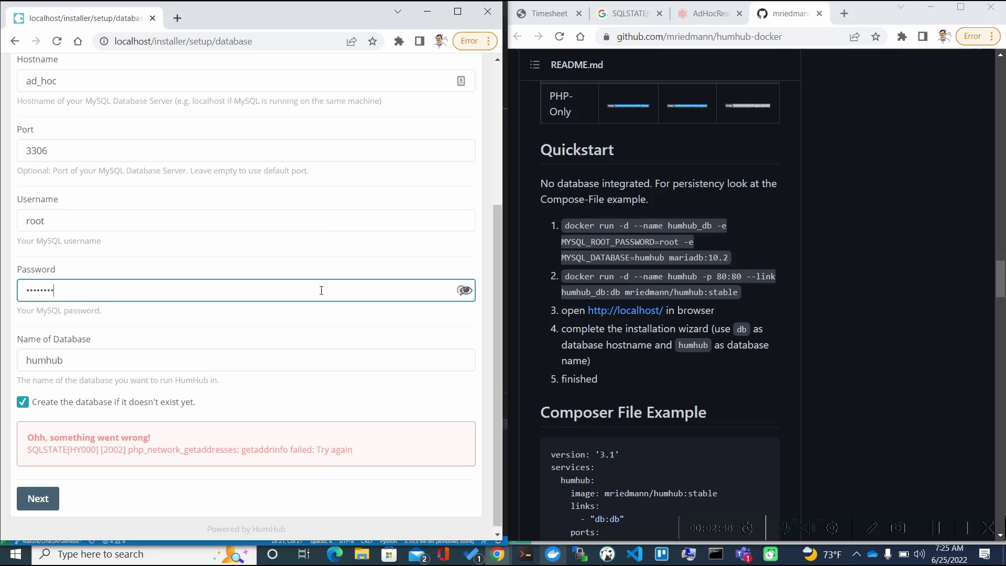
{"action": "key", "text": "BackSpace"}
{"action": "key", "text": "BackSpace"}
{"action": "left_click", "coordinate": [54, 498]}
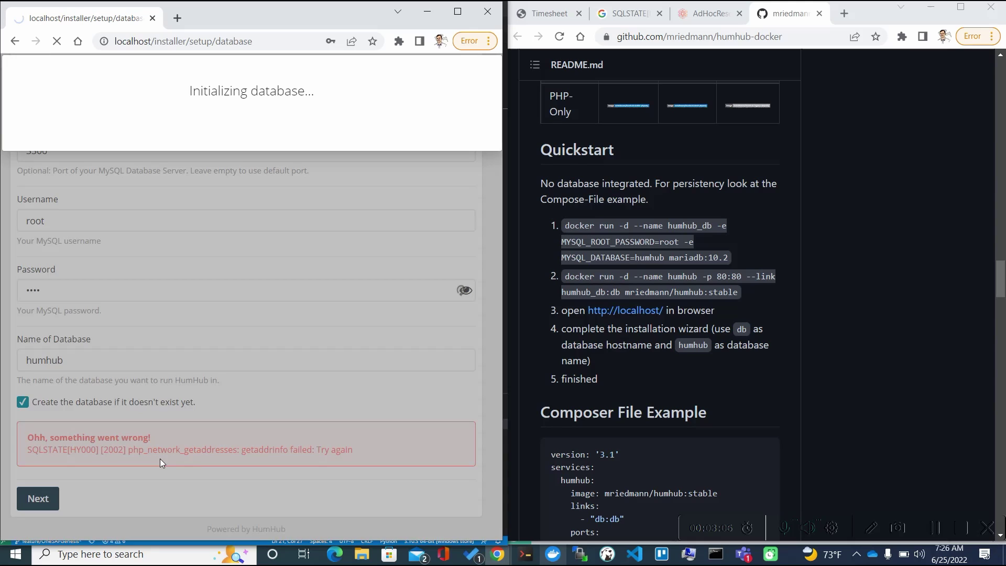
{"action": "scroll", "coordinate": [160, 463], "scroll_direction": "down", "scroll_amount": 3}
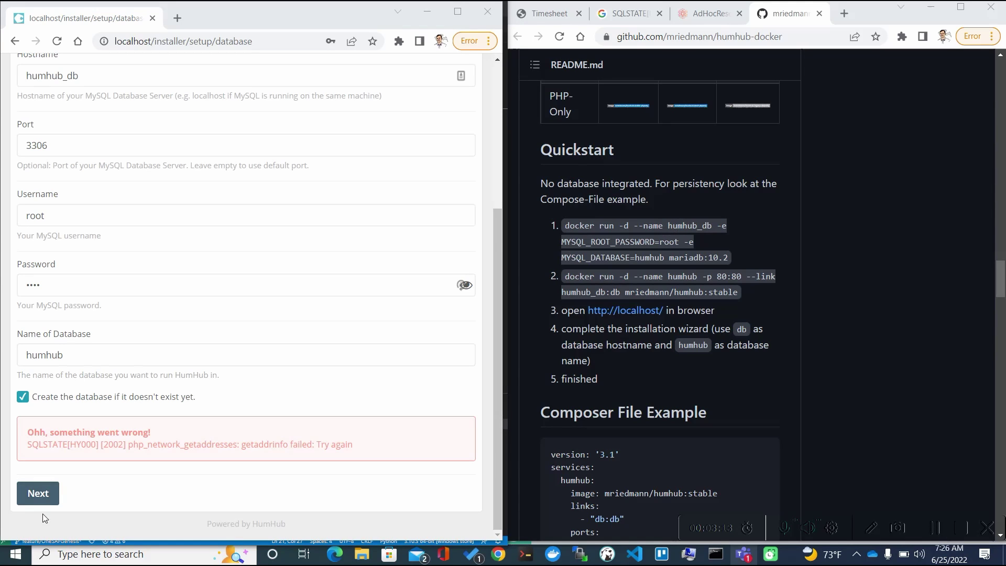
{"action": "left_click", "coordinate": [37, 493]}
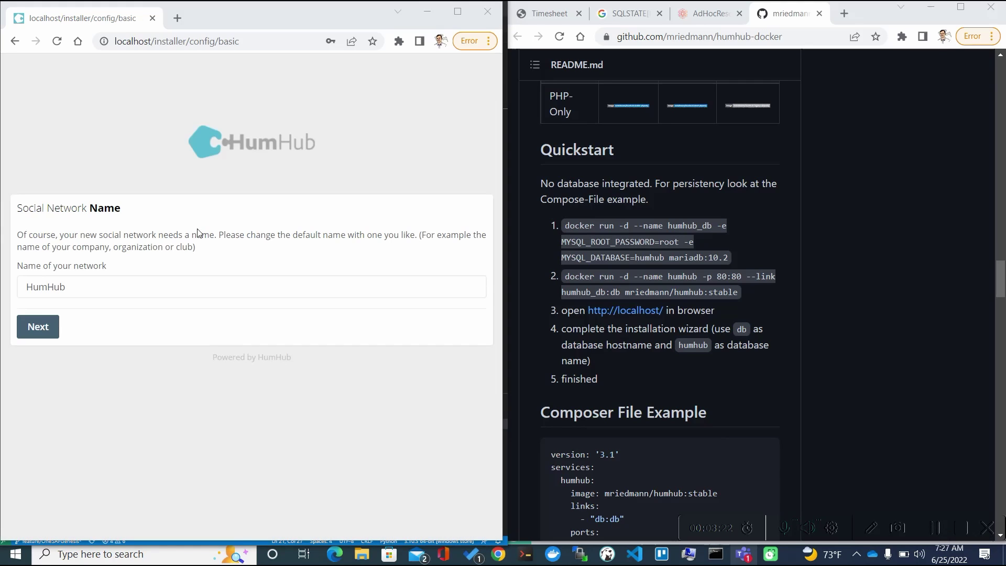
- Name the network Chirper and keep the My company use case to reach Security Settings
{"action": "double_click", "coordinate": [166, 288]}
{"action": "key", "text": "BackSpace"}
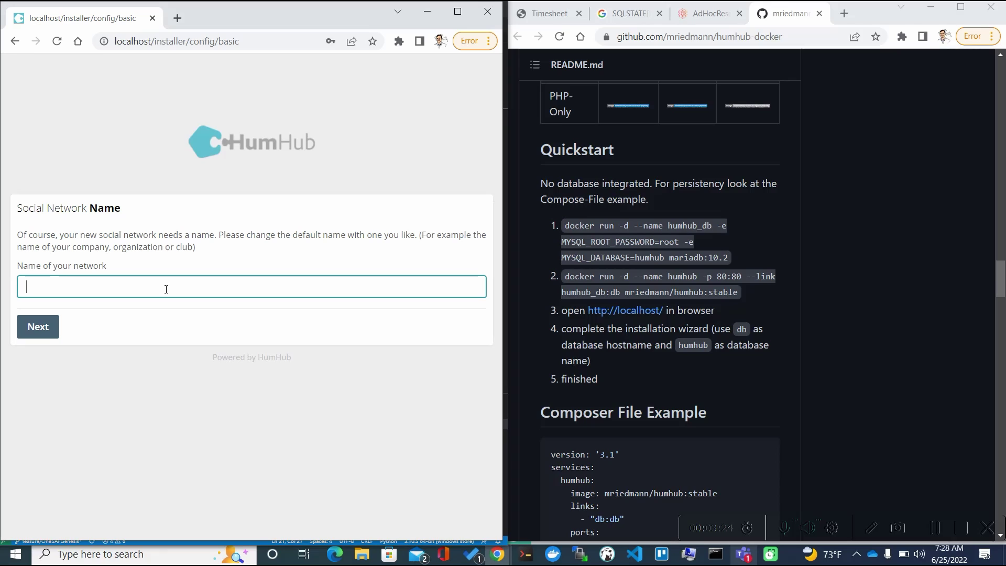
{"action": "type", "text": "Chirp"}
{"action": "type", "text": "er"}
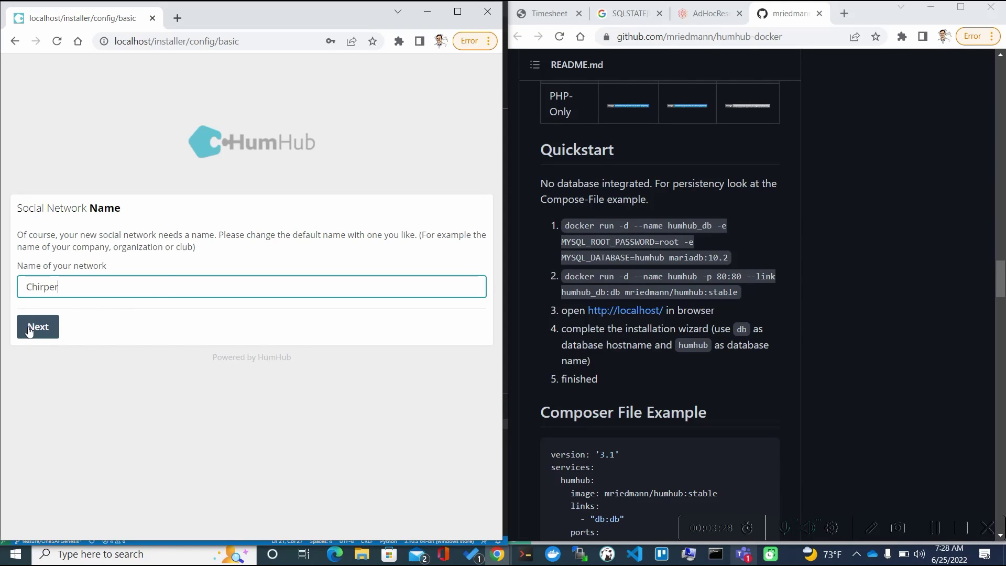
{"action": "left_click", "coordinate": [28, 331]}
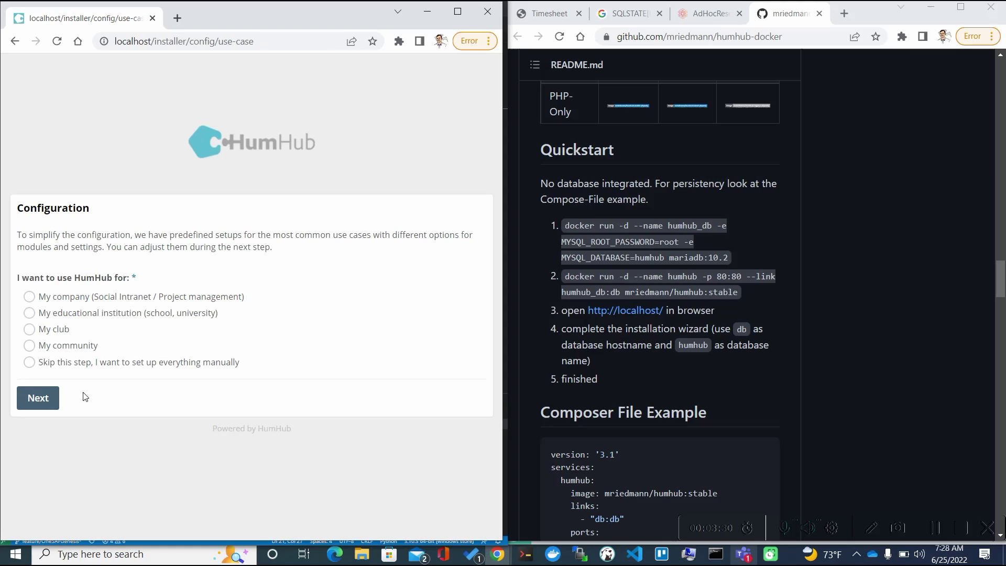
{"action": "left_click", "coordinate": [52, 410]}
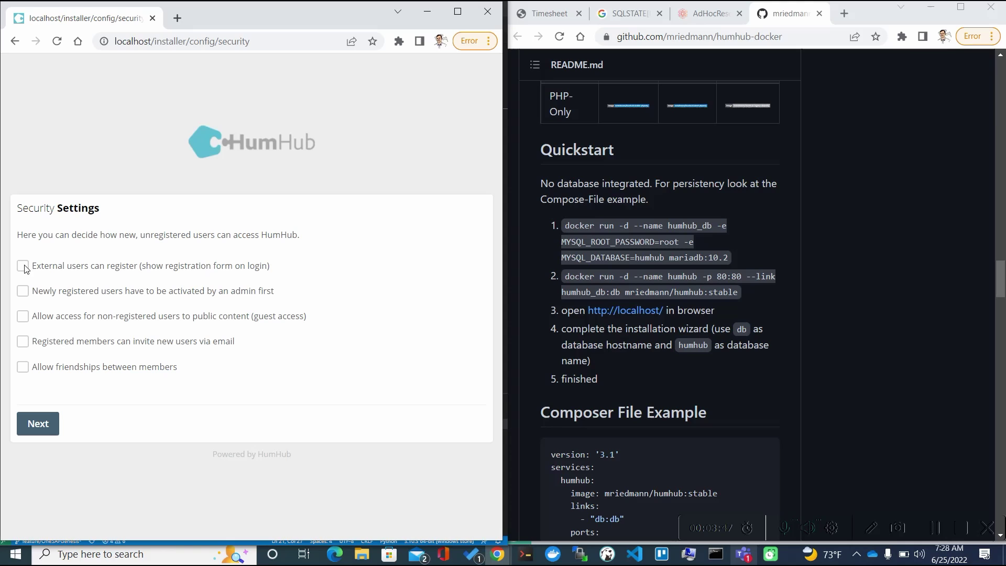
- Require admin activation for new users and install all recommended modules
{"action": "left_click", "coordinate": [27, 292]}
{"action": "left_click", "coordinate": [45, 429]}
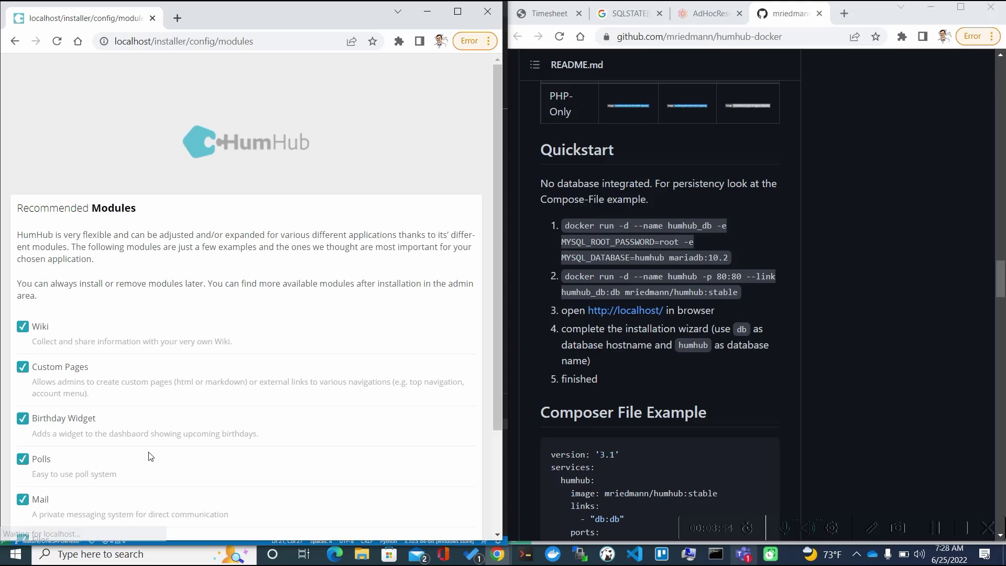
{"action": "scroll", "coordinate": [148, 455], "scroll_direction": "down", "scroll_amount": 1}
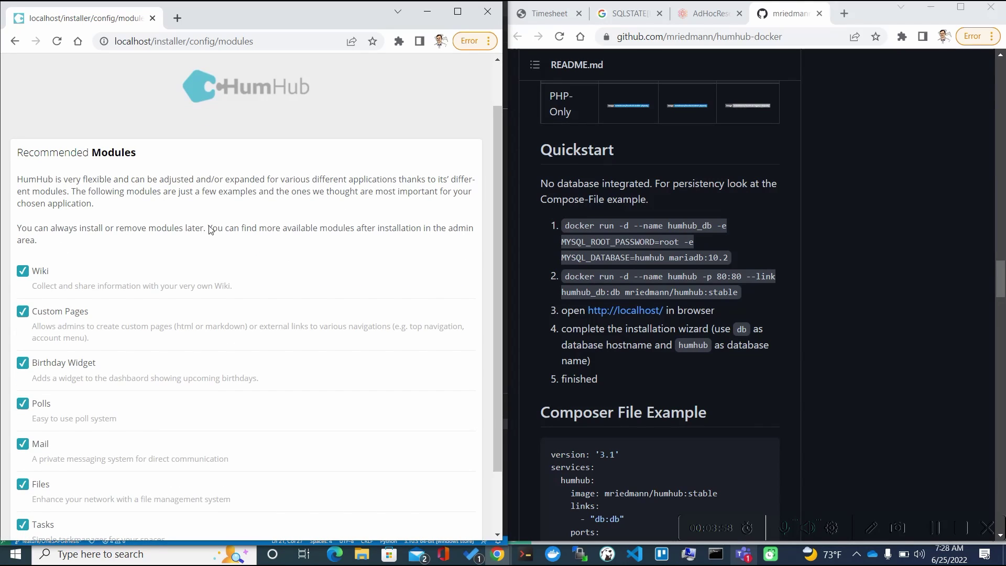
{"action": "scroll", "coordinate": [288, 264], "scroll_direction": "down", "scroll_amount": 1}
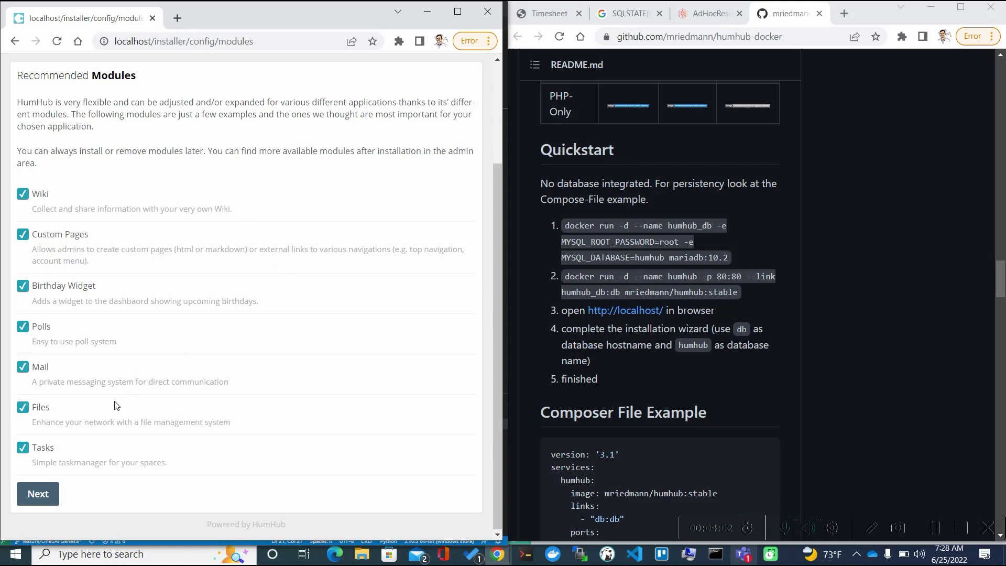
{"action": "left_click", "coordinate": [48, 492]}
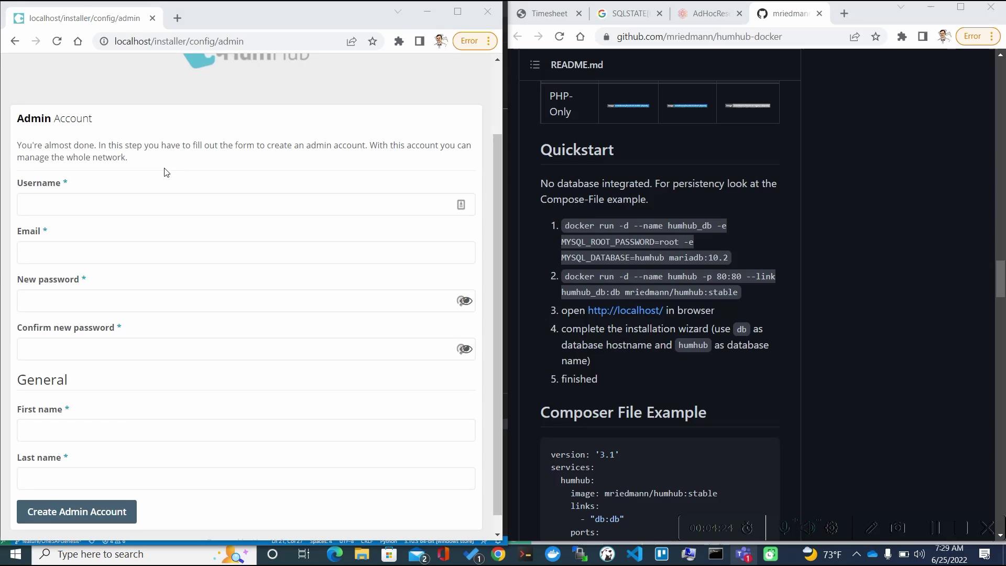
{"action": "scroll", "coordinate": [239, 316], "scroll_direction": "down", "scroll_amount": 1}
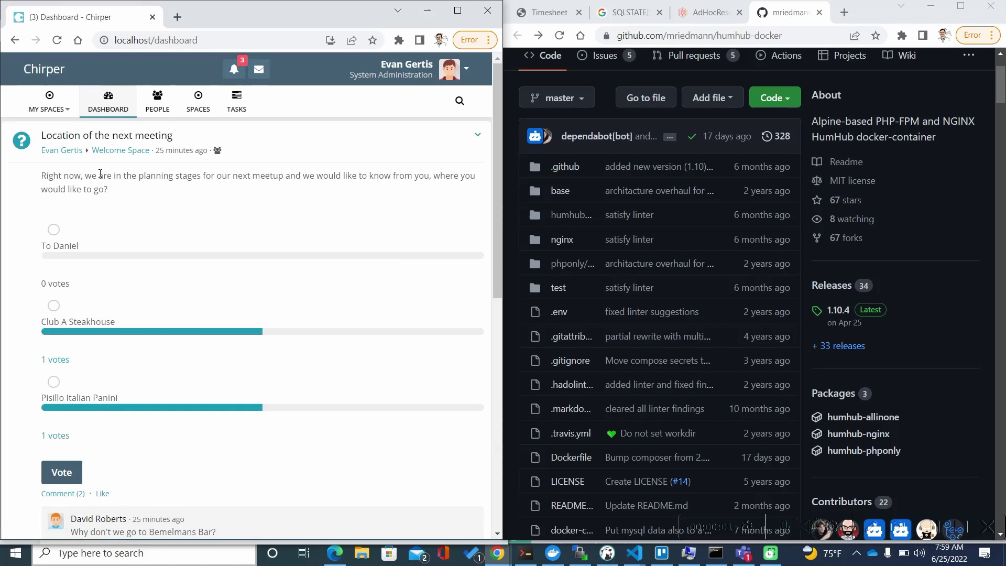
{"action": "scroll", "coordinate": [186, 318], "scroll_direction": "down", "scroll_amount": 2}
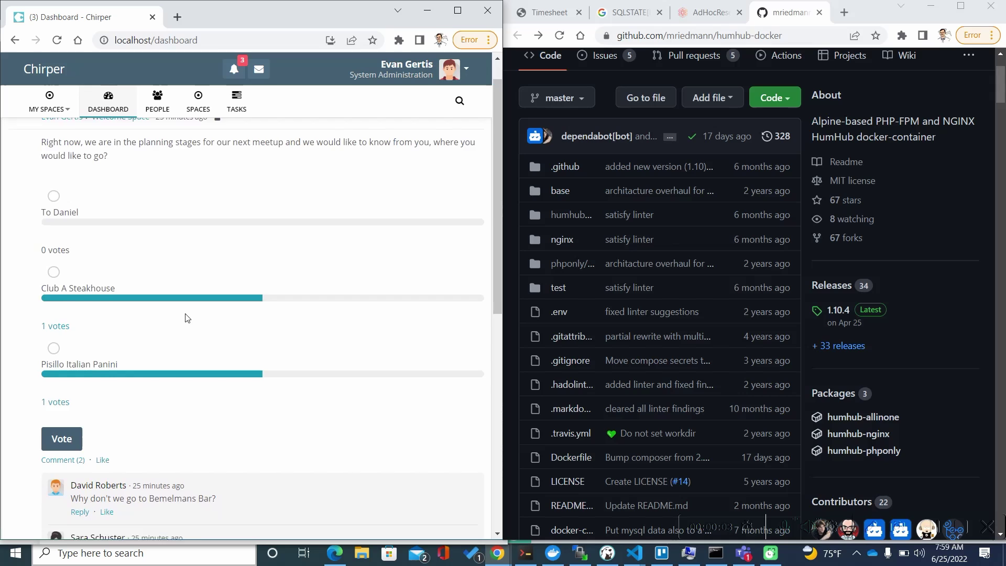
{"action": "scroll", "coordinate": [186, 317], "scroll_direction": "down", "scroll_amount": 1}
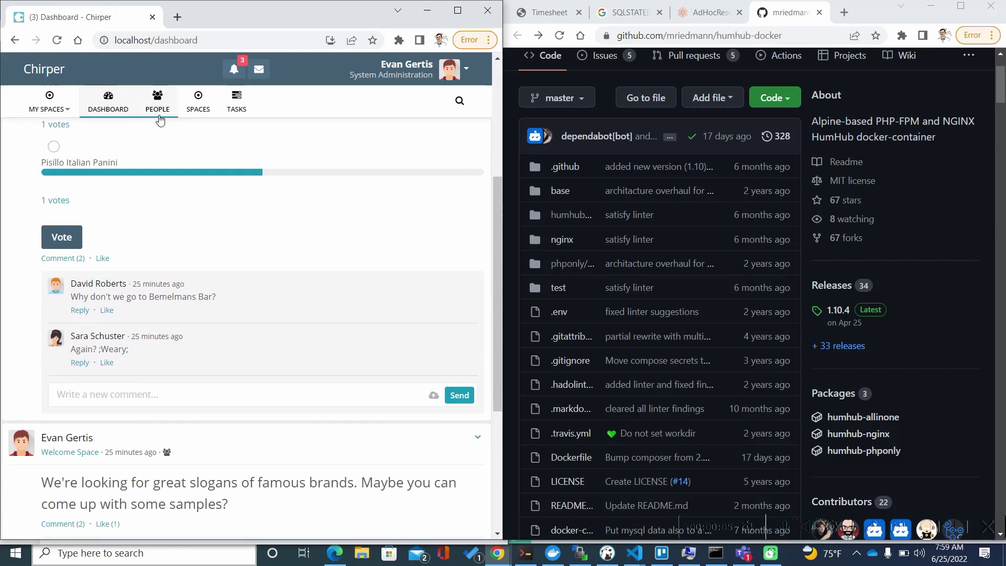
{"action": "scroll", "coordinate": [110, 184], "scroll_direction": "up", "scroll_amount": 3}
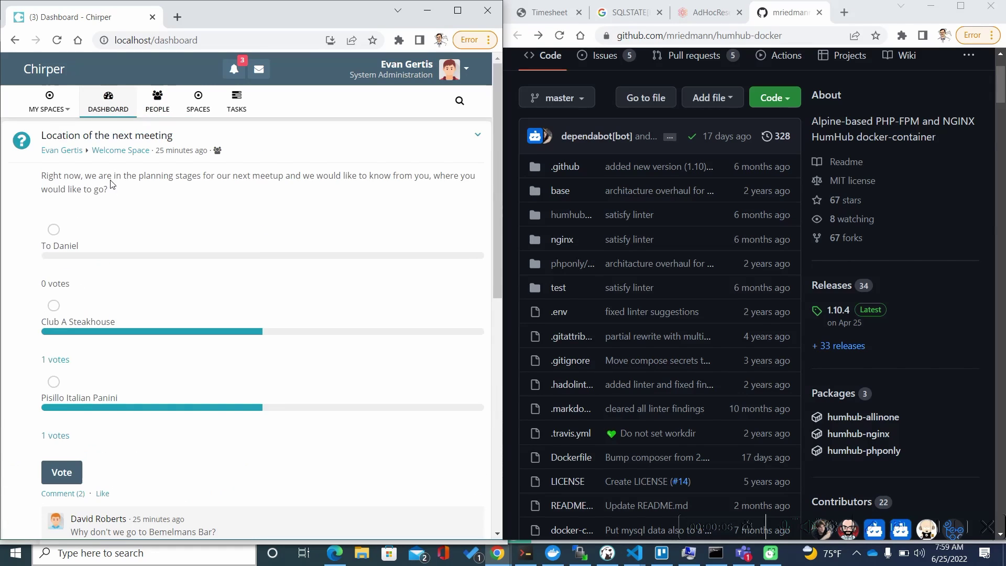
{"action": "left_click", "coordinate": [154, 116]}
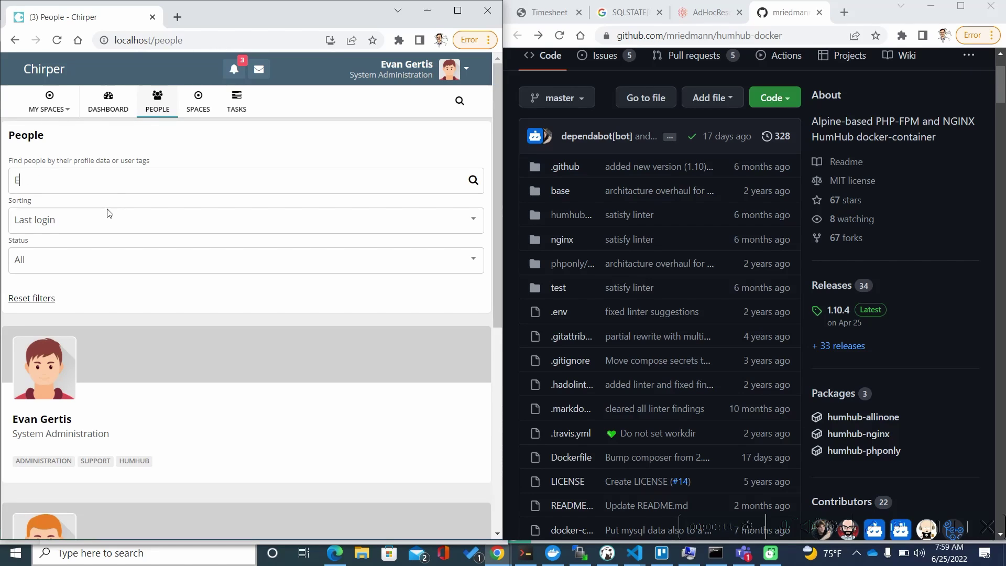
{"action": "type", "text": "Evan"}
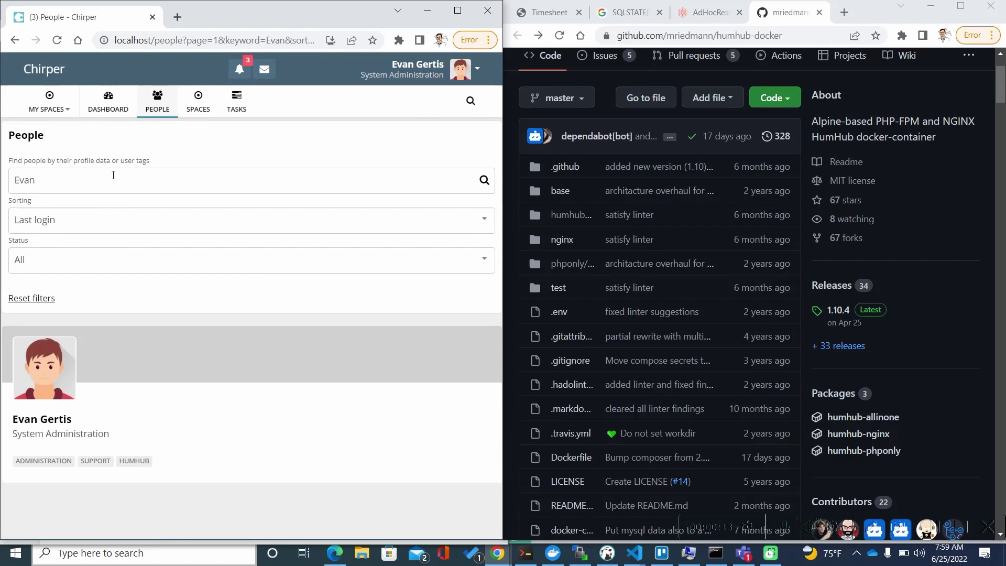
{"action": "left_click", "coordinate": [113, 174]}
{"action": "key", "text": "BackSpace"}
{"action": "key", "text": "BackSpace"}
{"action": "key", "text": "BackSpace"}
{"action": "key", "text": "BackSpace"}
- Post a 'Hello!' comment on the meeting poll from the dashboard feed
{"action": "left_click", "coordinate": [108, 102]}
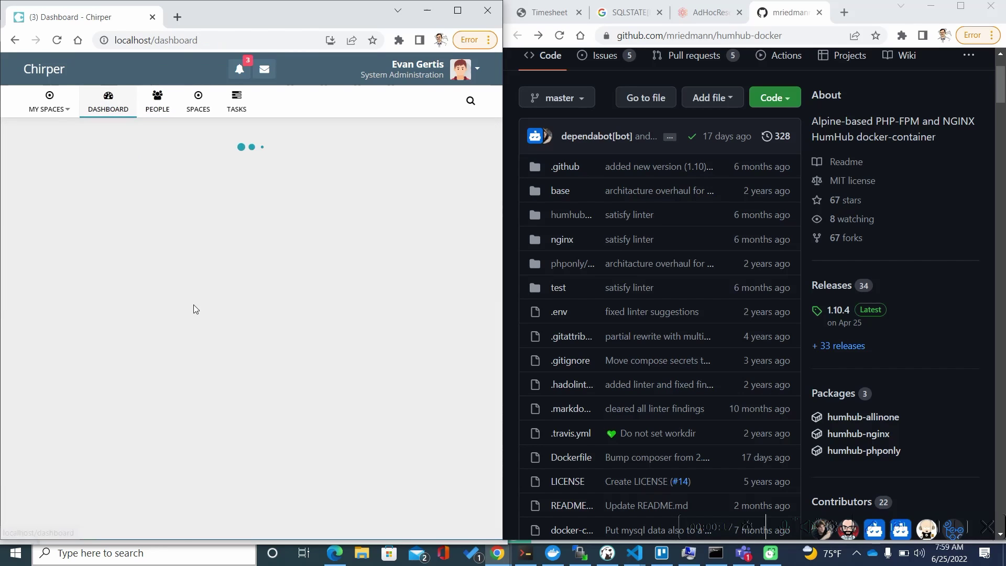
{"action": "scroll", "coordinate": [197, 307], "scroll_direction": "down", "scroll_amount": 2}
{"action": "scroll", "coordinate": [201, 291], "scroll_direction": "down", "scroll_amount": 3}
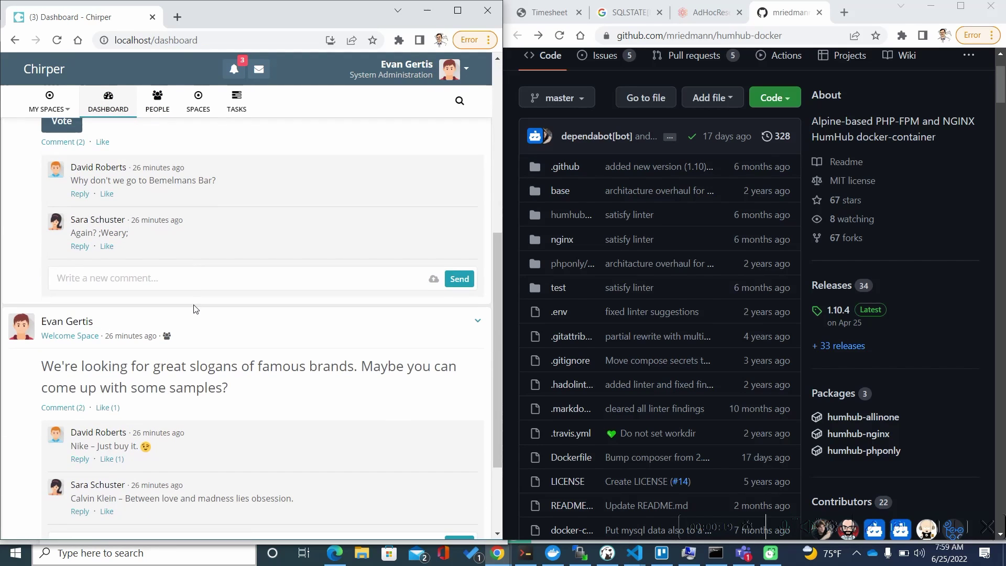
{"action": "left_click", "coordinate": [205, 279]}
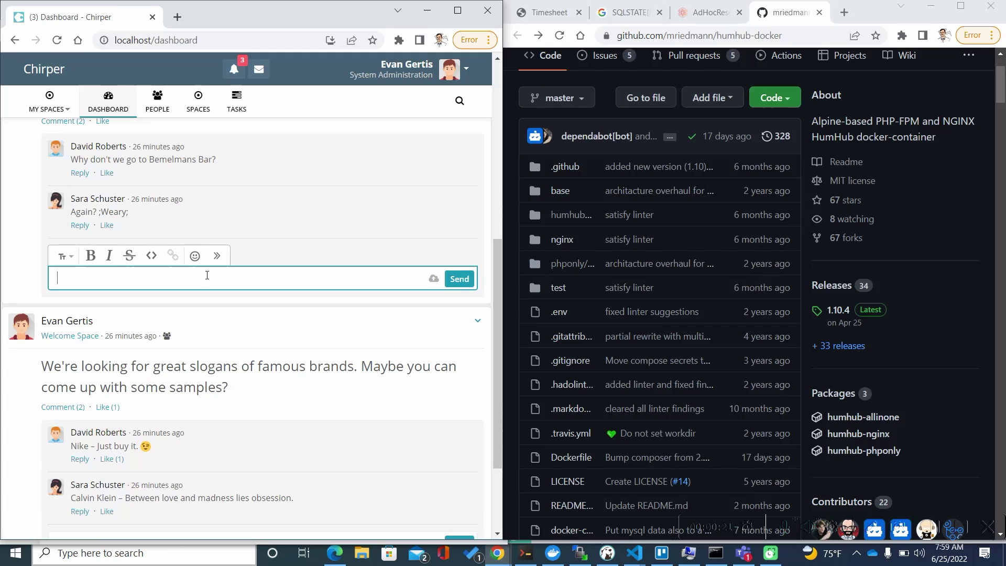
{"action": "type", "text": "Hello!"}
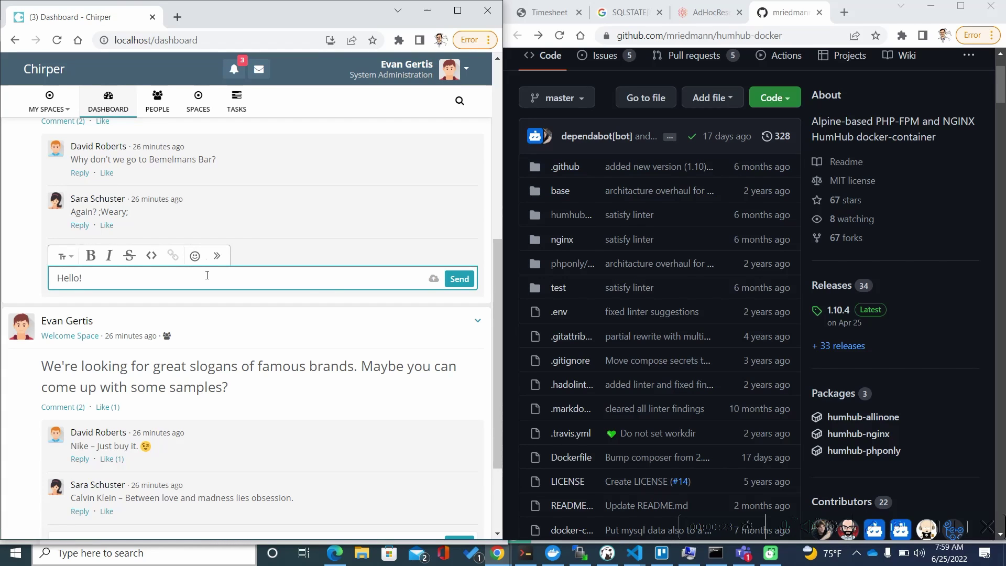
{"action": "left_click", "coordinate": [459, 278]}
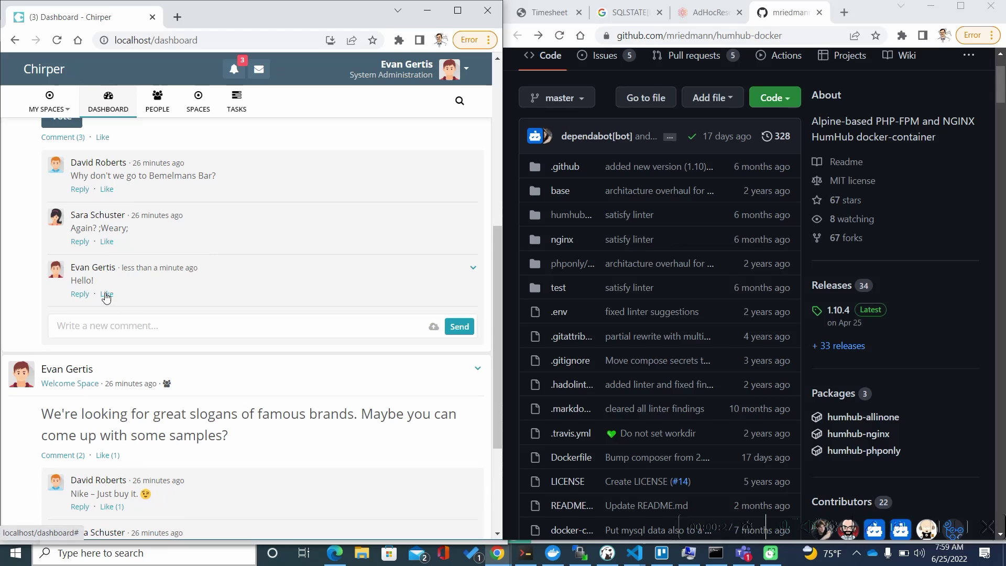
{"action": "scroll", "coordinate": [118, 314], "scroll_direction": "down", "scroll_amount": 1}
{"action": "scroll", "coordinate": [125, 327], "scroll_direction": "down", "scroll_amount": 2}
{"action": "mouse_move", "coordinate": [259, 318]}
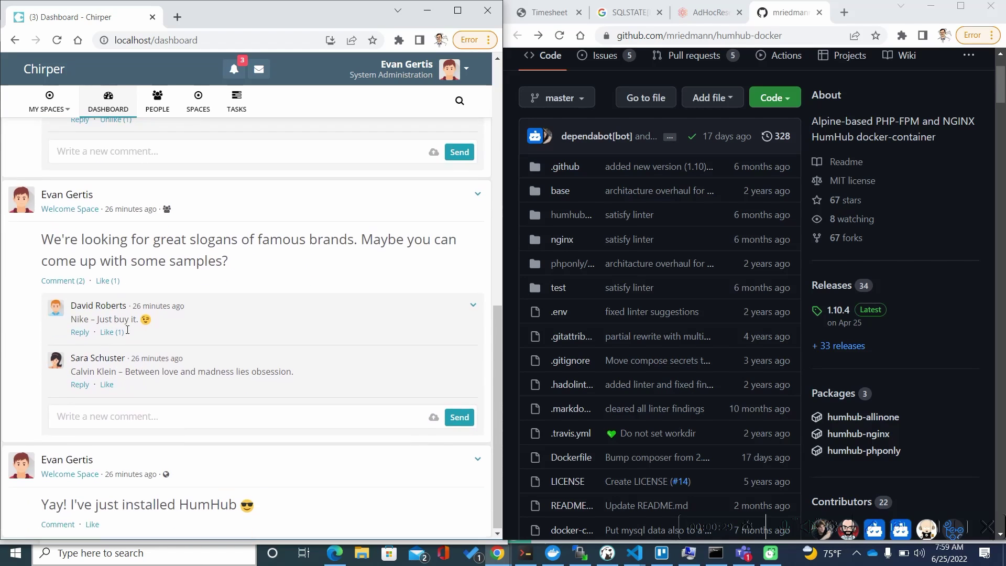
{"action": "left_click", "coordinate": [79, 332]}
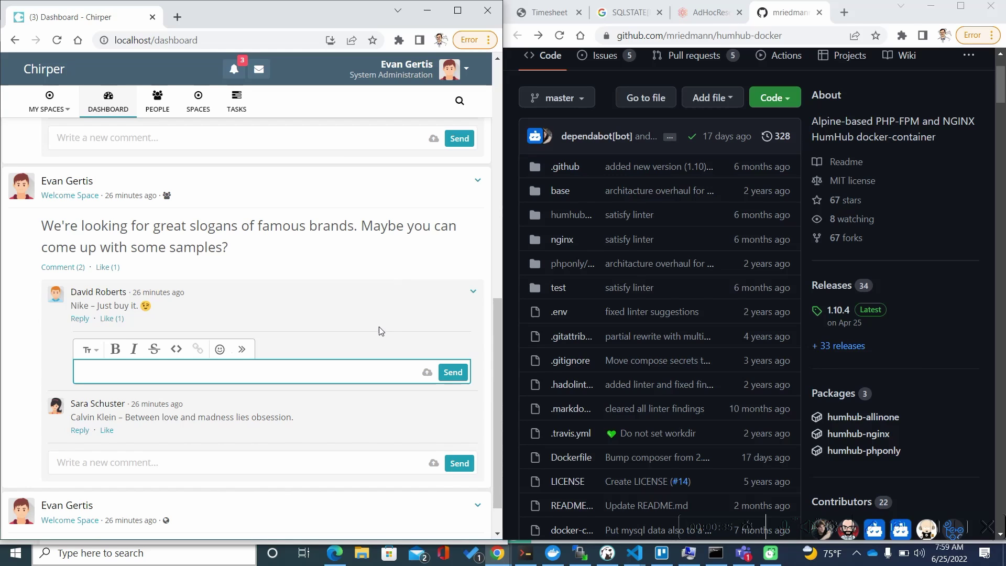
{"action": "type", "text": "Li"}
{"action": "type", "text": "kewise"}
{"action": "left_click", "coordinate": [455, 374]}
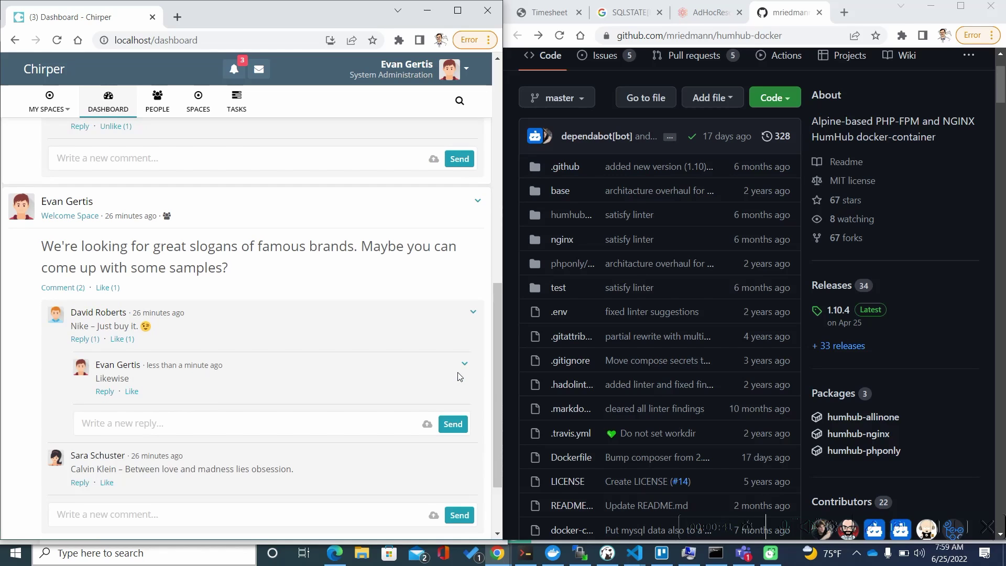
{"action": "scroll", "coordinate": [459, 376], "scroll_direction": "up", "scroll_amount": 5}
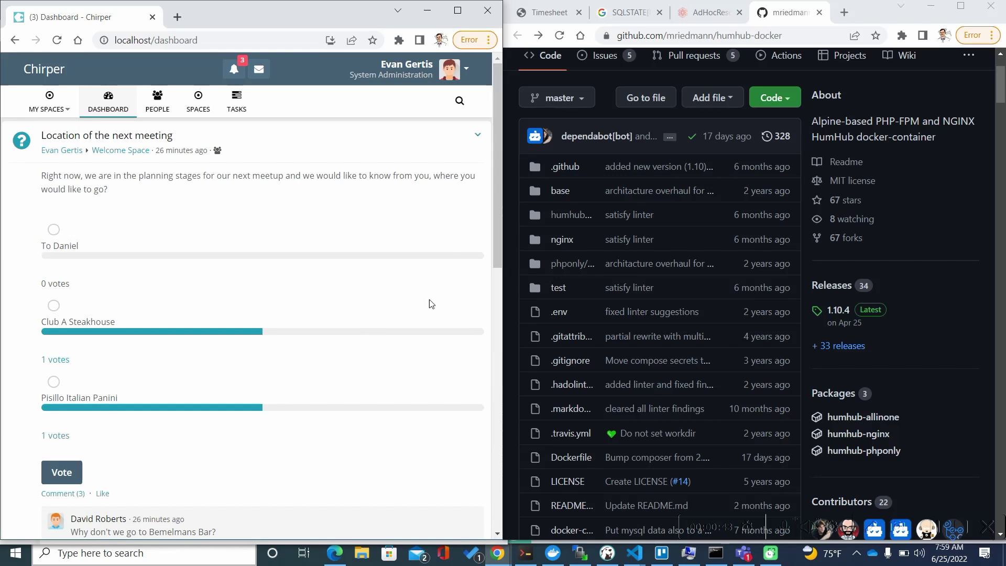